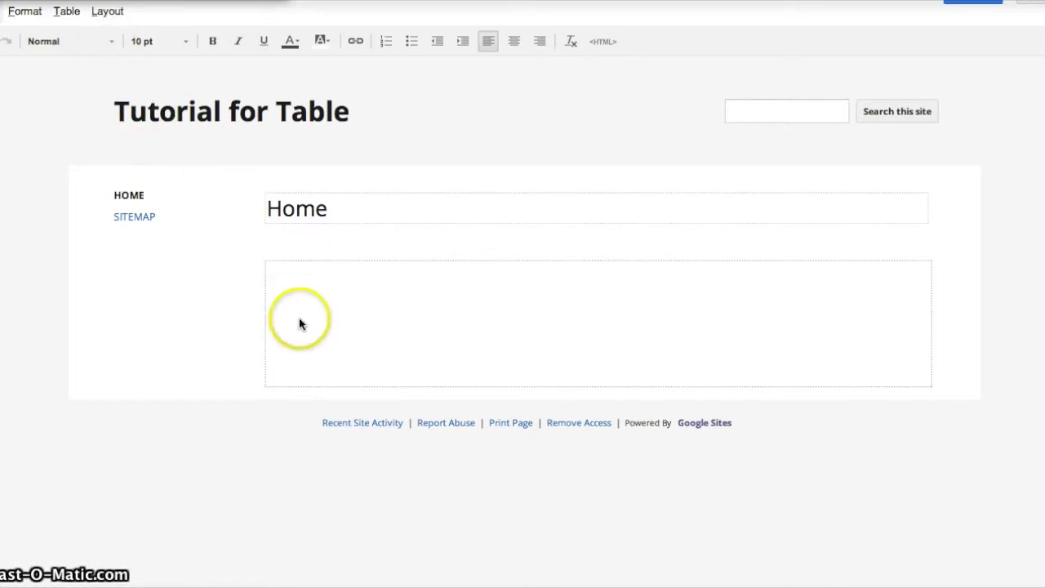
- Insert a 5 x 5 table in the page body and add a row above its first row
left_click(339, 311)
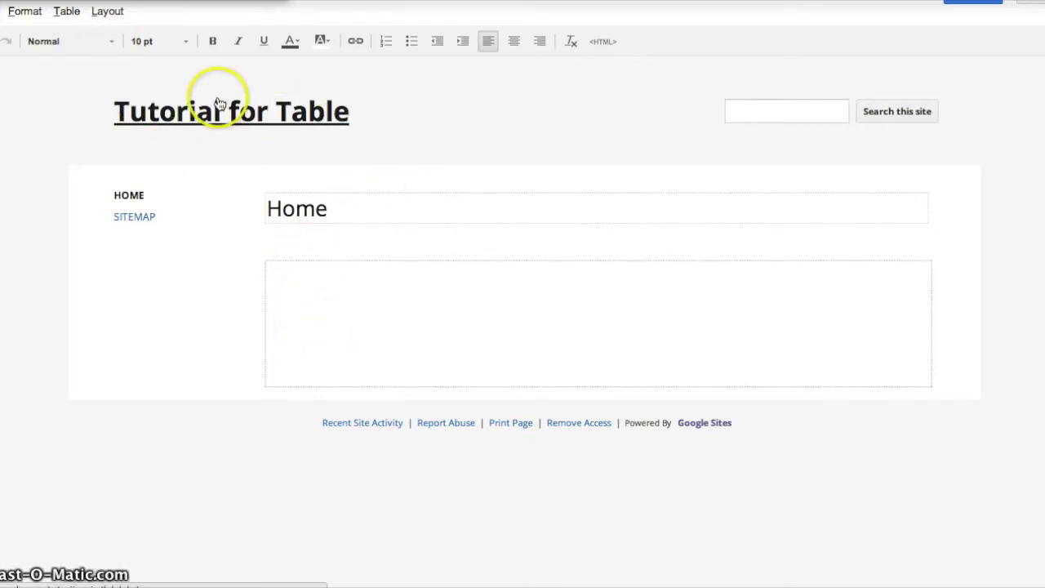
left_click(65, 12)
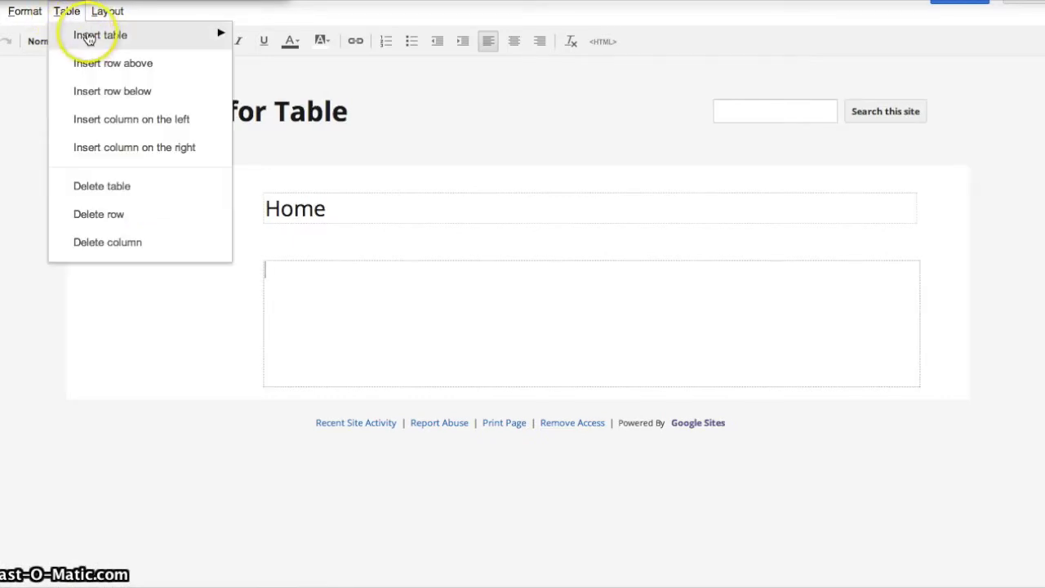
mouse_move(78, 33)
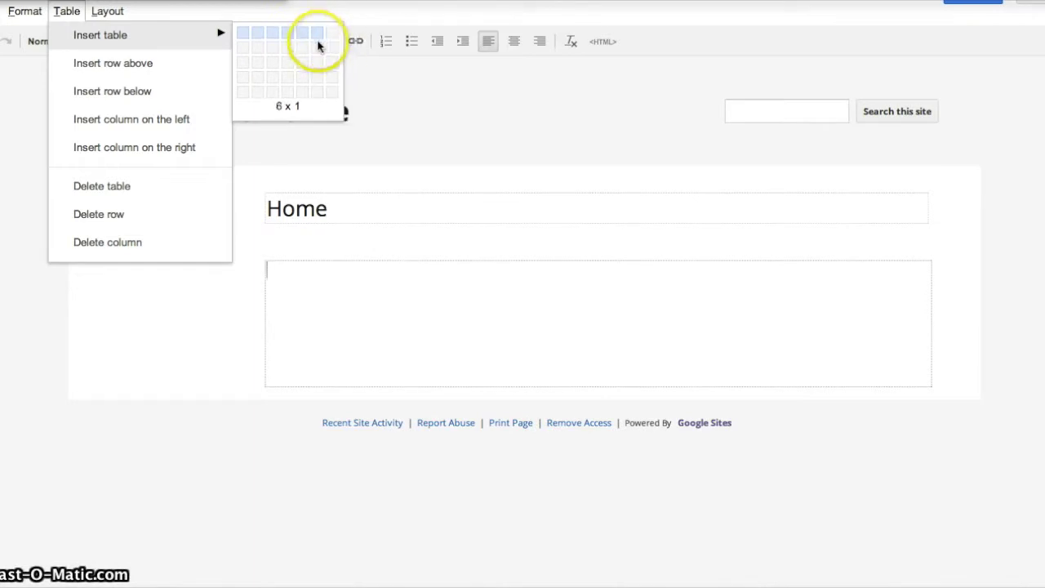
left_click(297, 86)
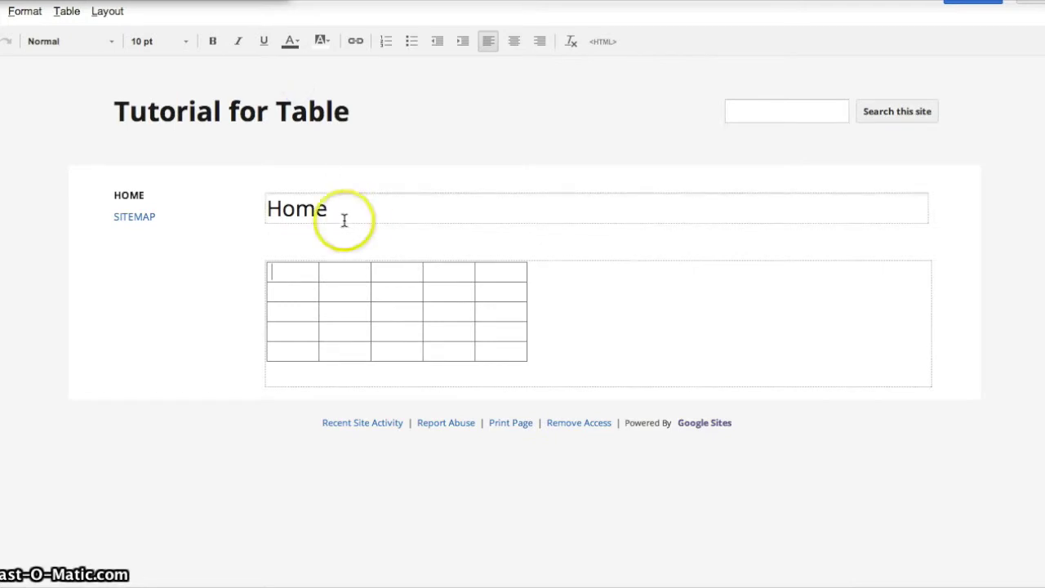
left_click(67, 11)
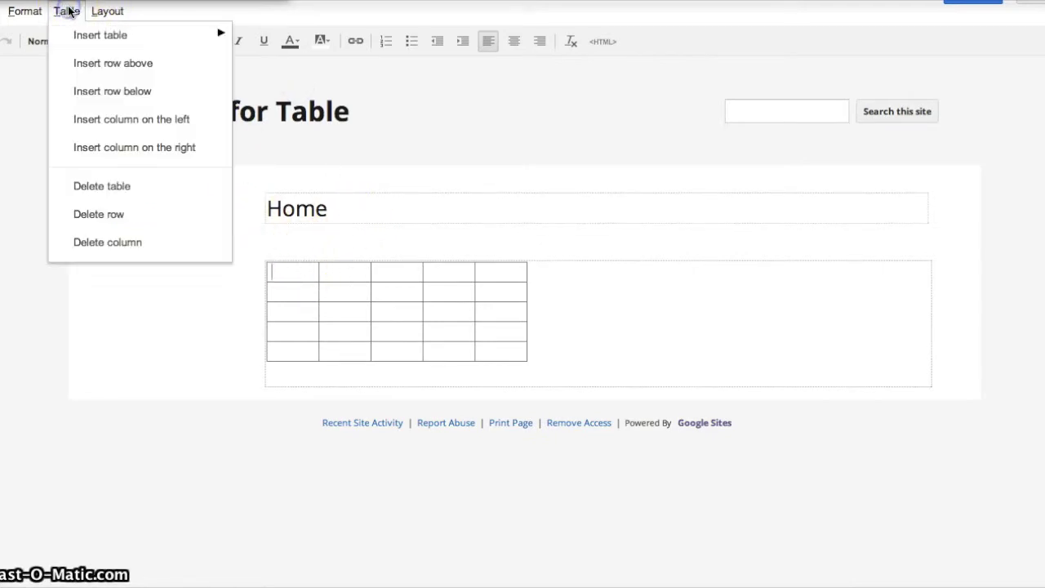
left_click(116, 65)
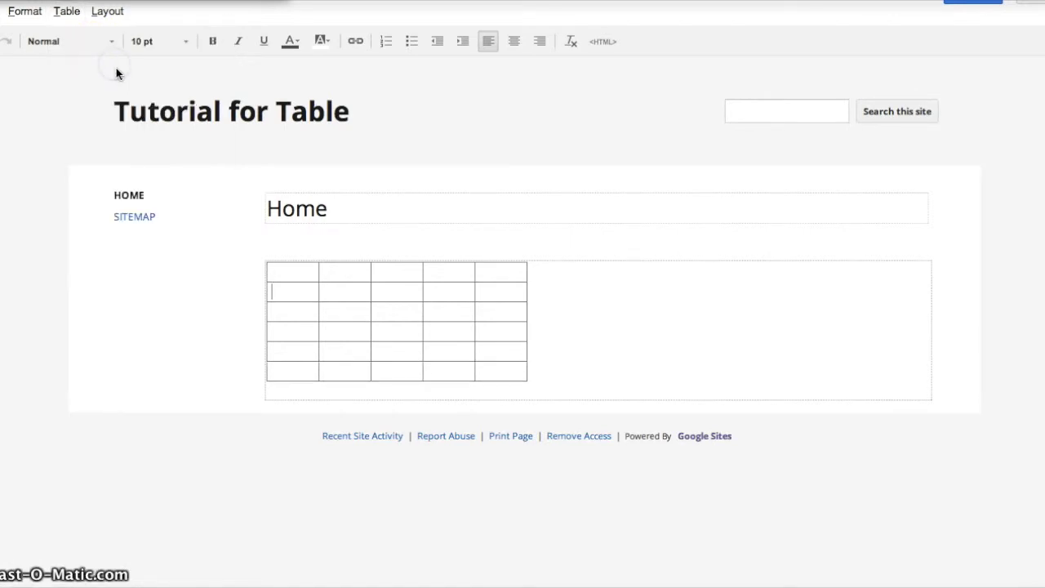
left_click(36, 13)
left_click(68, 18)
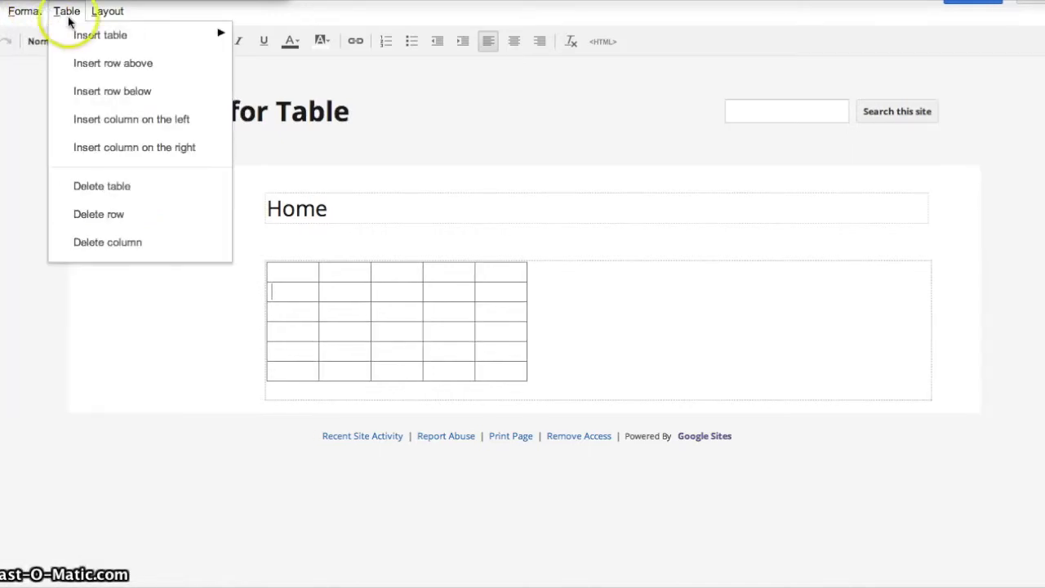
left_click(82, 40)
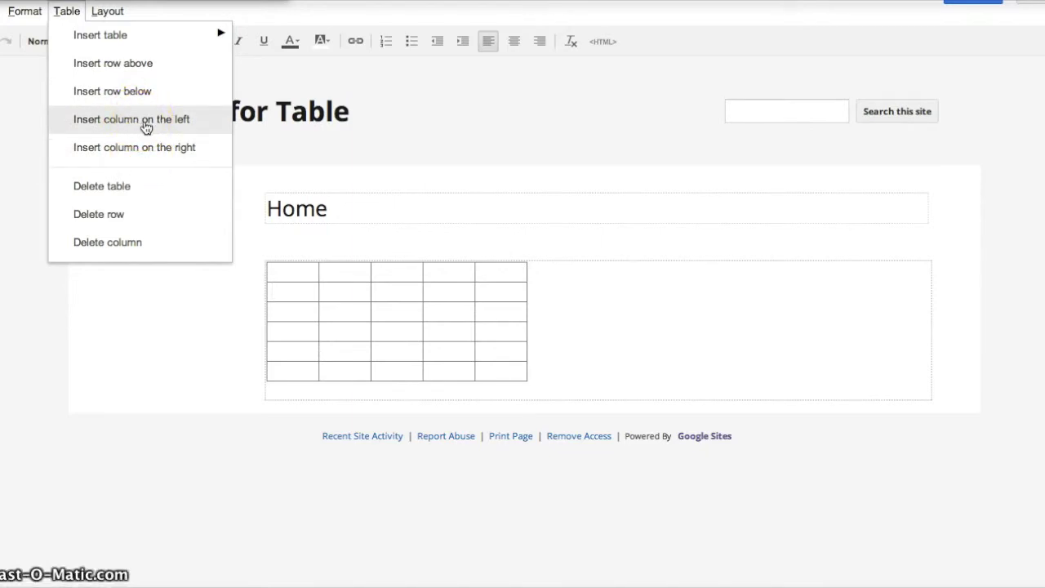
left_click_drag(155, 145, 170, 250)
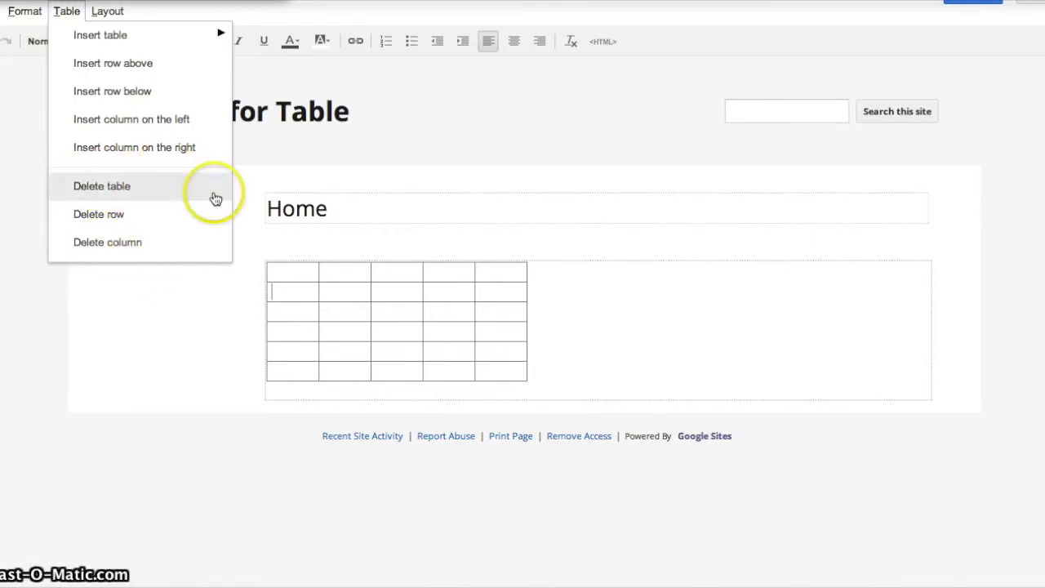
left_click(291, 289)
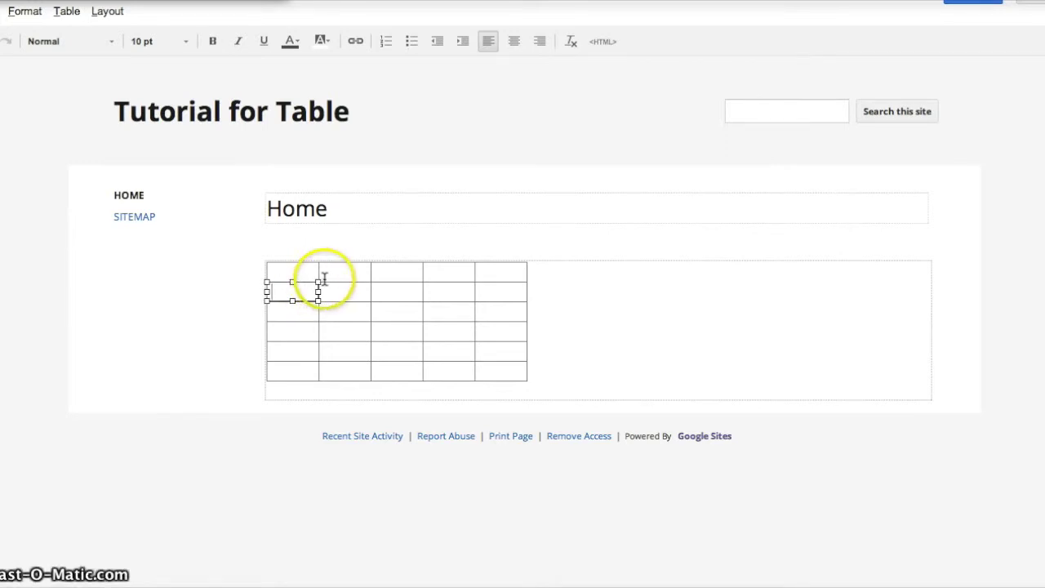
- Remove the table from the page body and insert one with 2 columns and 5 rows instead
left_click(581, 338)
key("ctrl+z")
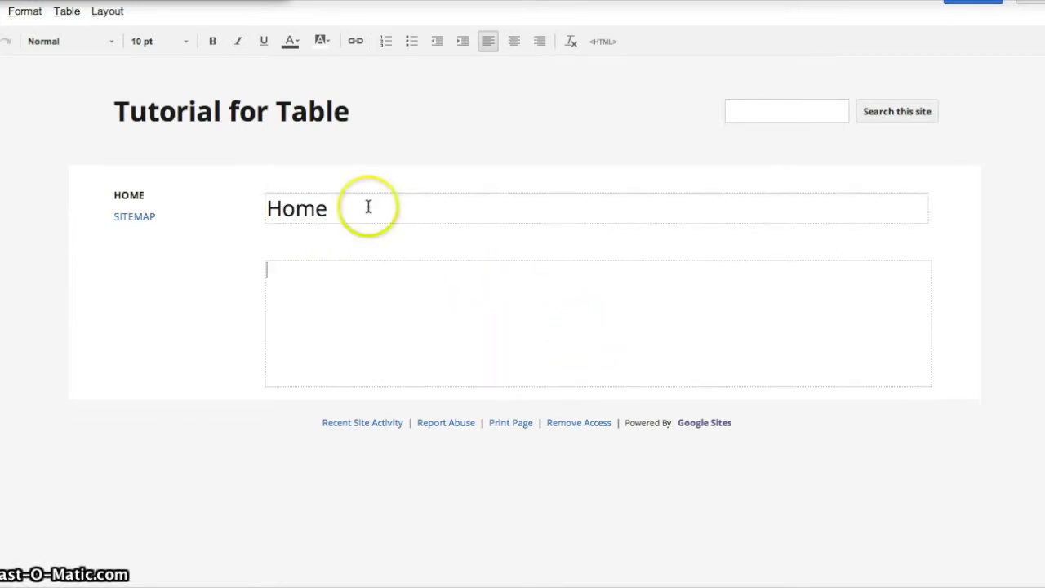
left_click(57, 11)
mouse_move(139, 39)
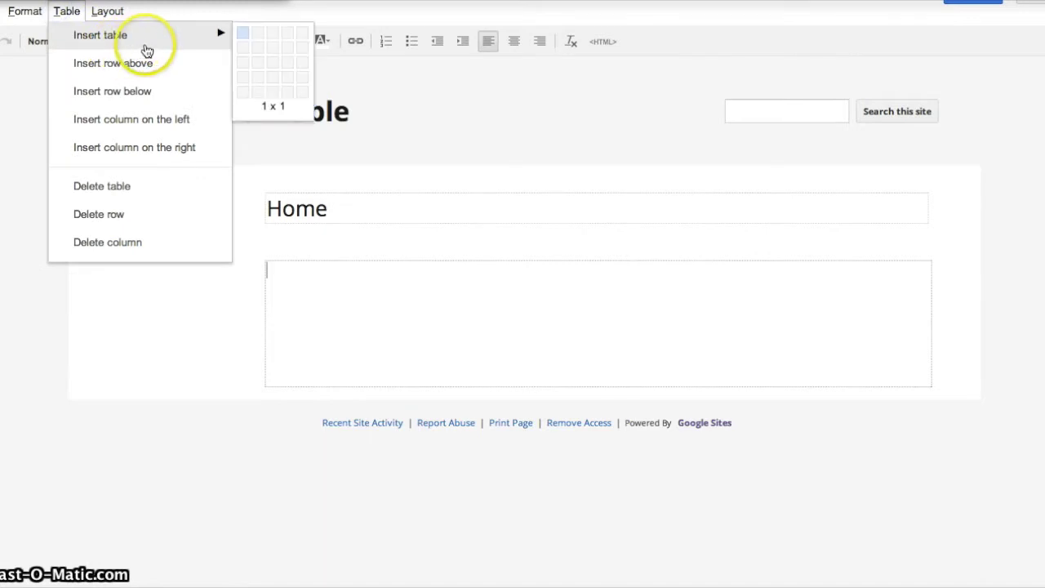
left_click(256, 94)
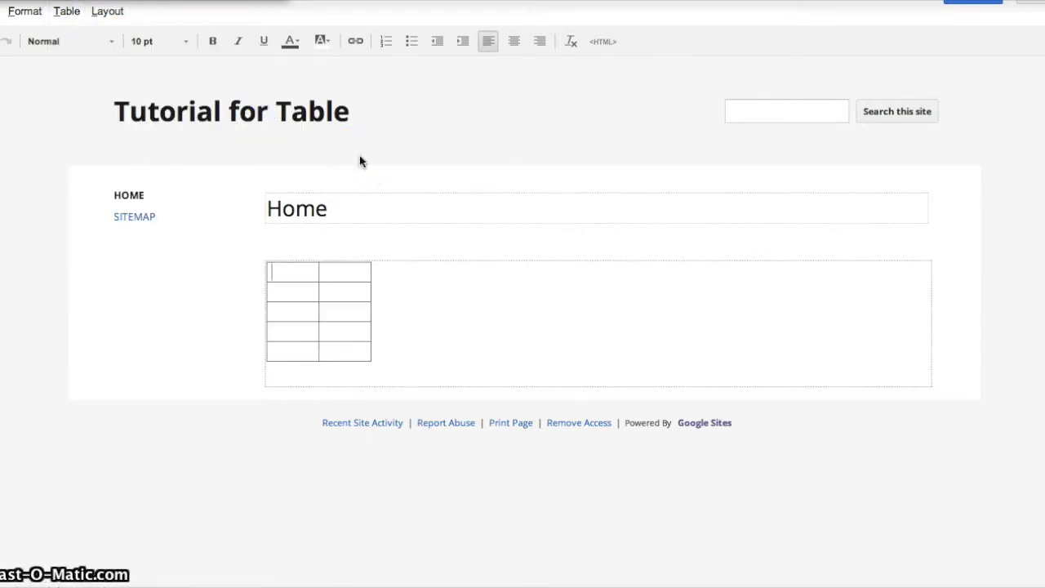
- Enter the column headings Japanese and English in the table's first row
type("Japanese")
key("Tab")
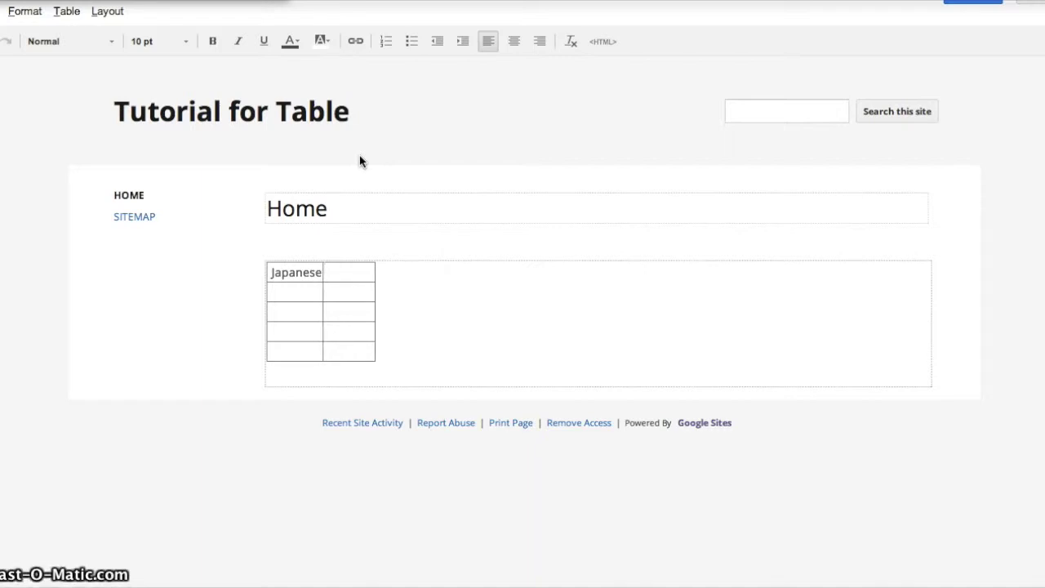
type("English")
key("Tab")
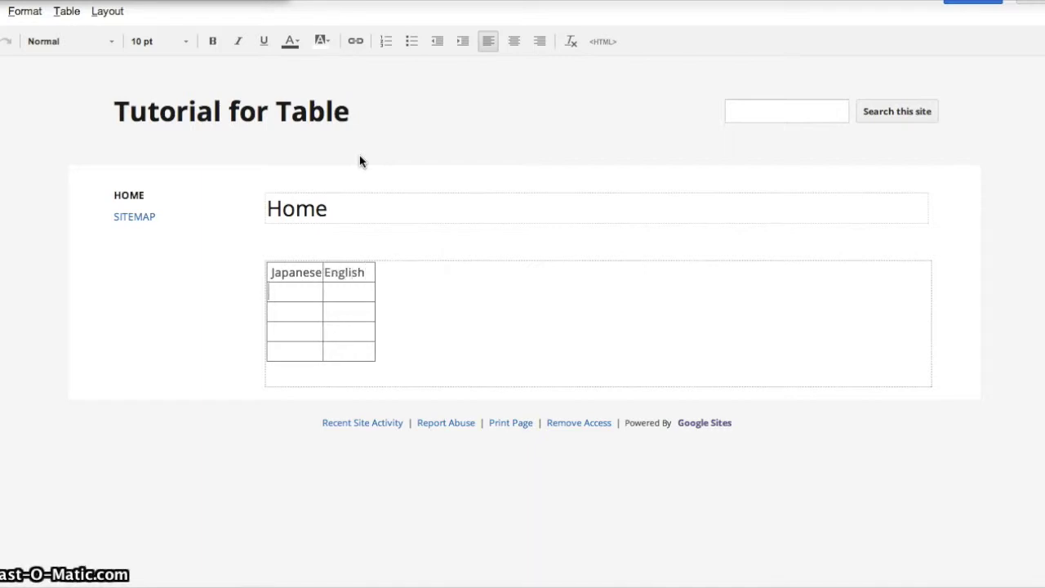
- Fill the row below the headings with 家 and its translation House
type("家")
key("Return")
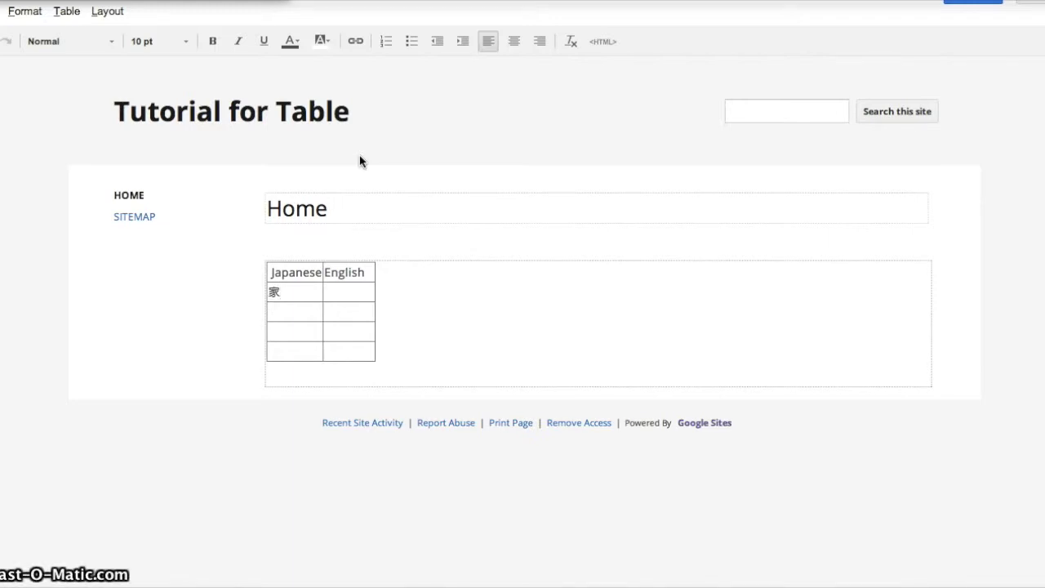
key("Tab")
type("House")
key("Tab")
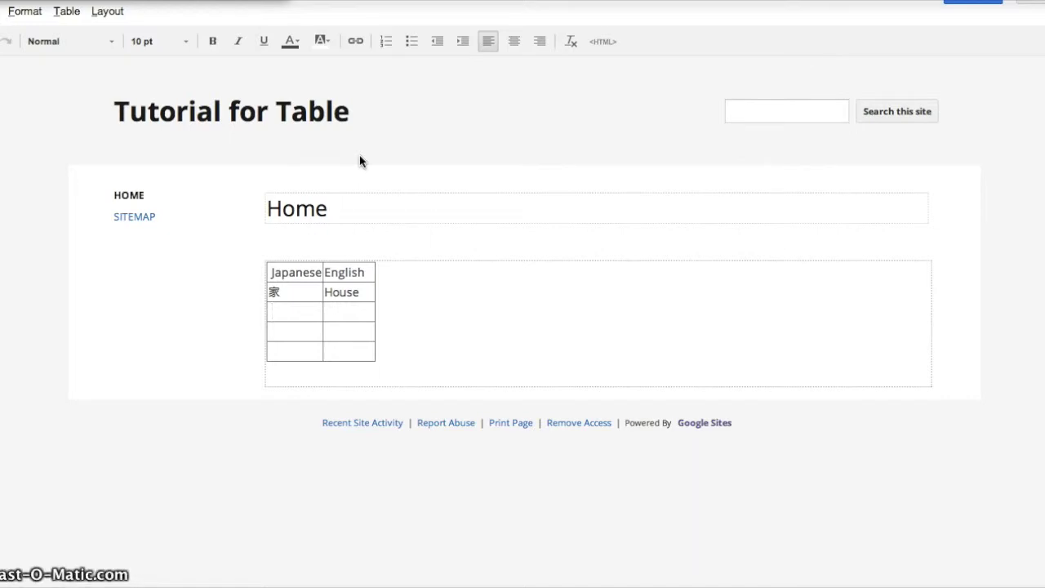
- Fill the third table row with 電気 and its translation Light
type("電気")
key("Return")
key("Tab")
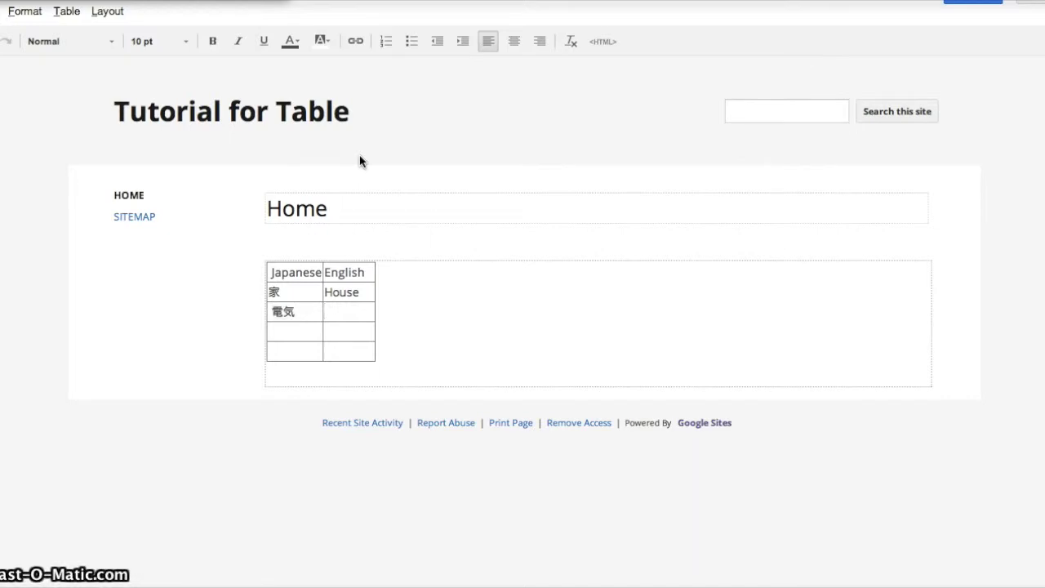
type("right")
key("BackSpace")
key("BackSpace")
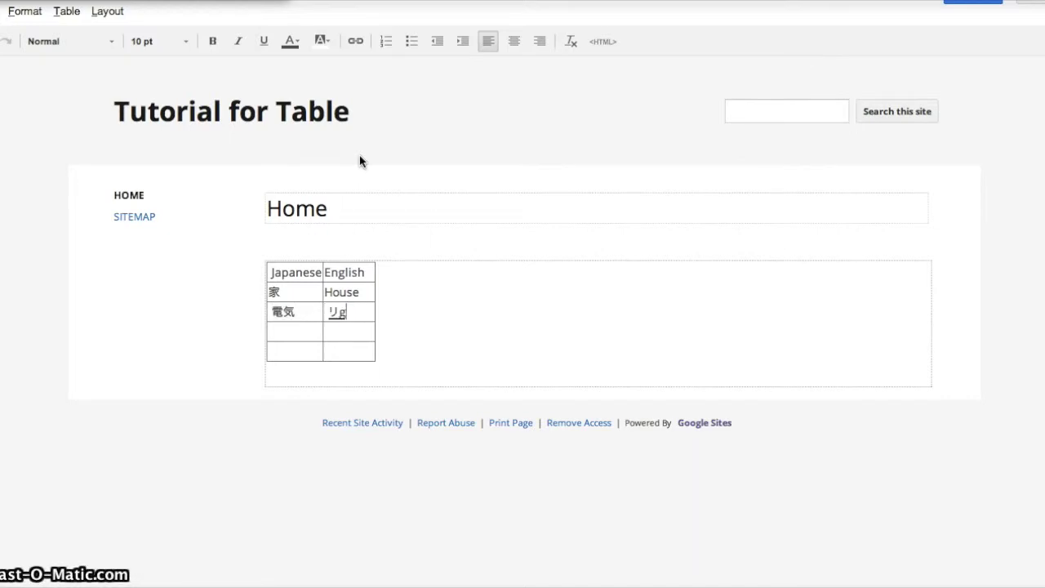
key("BackSpace")
key("BackSpace")
type("Light")
key("Tab")
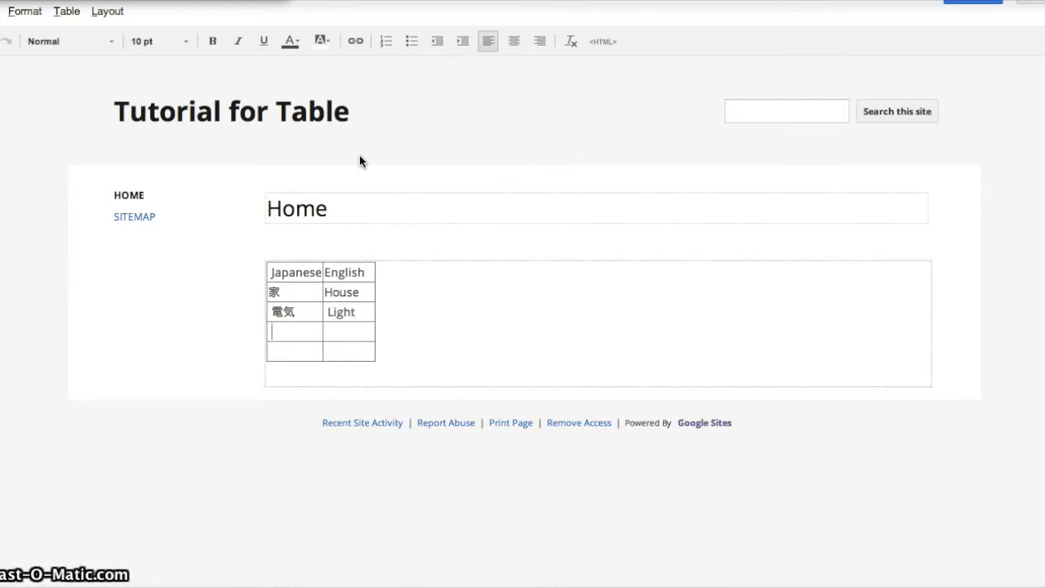
- Fill the last two table rows with 家族 and Family, and 宿題 and Homework
type("家族")
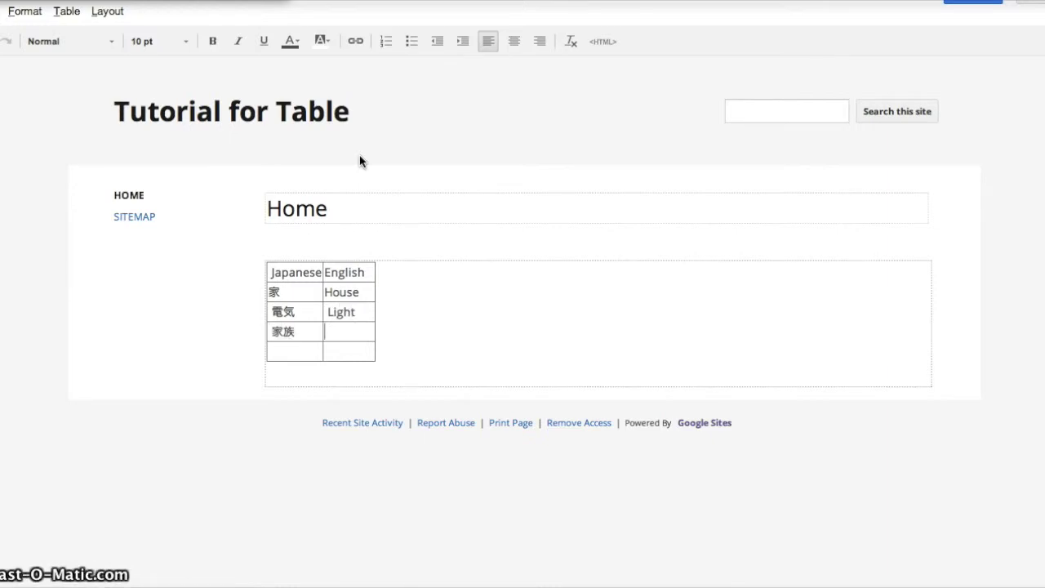
type("Family")
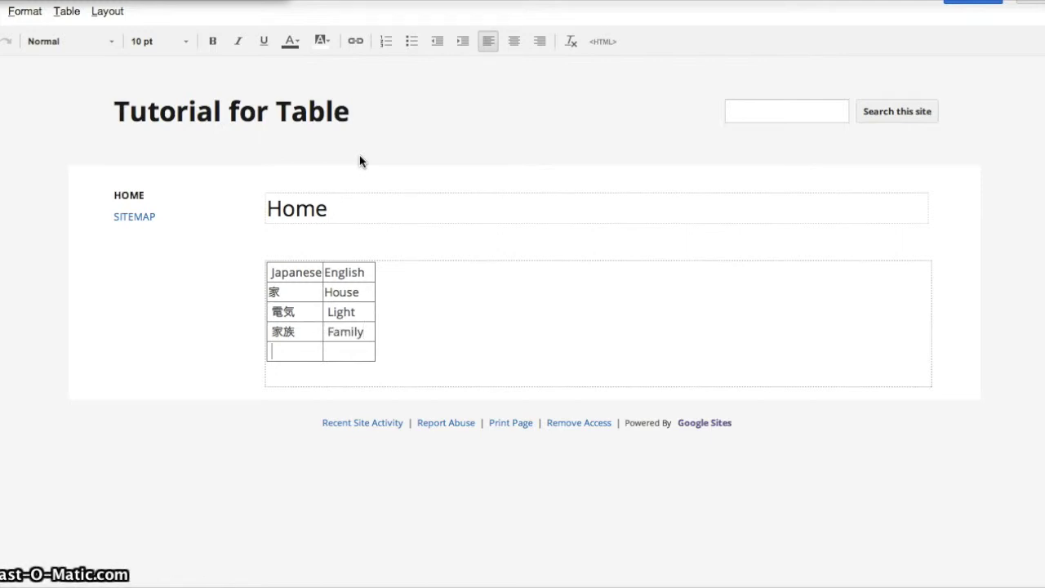
type("しゅくだい")
key("space")
key("Return")
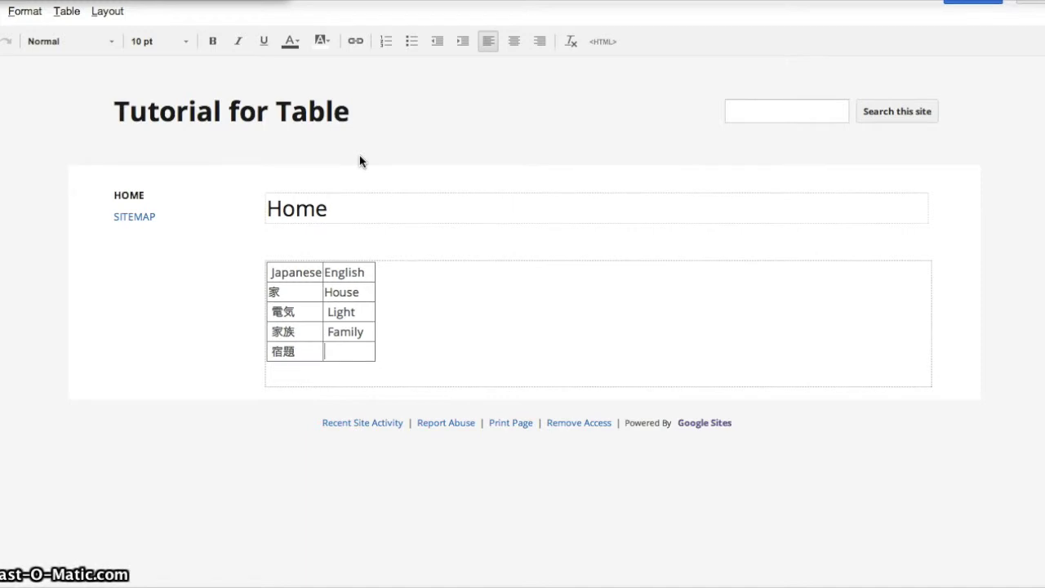
type("Homework")
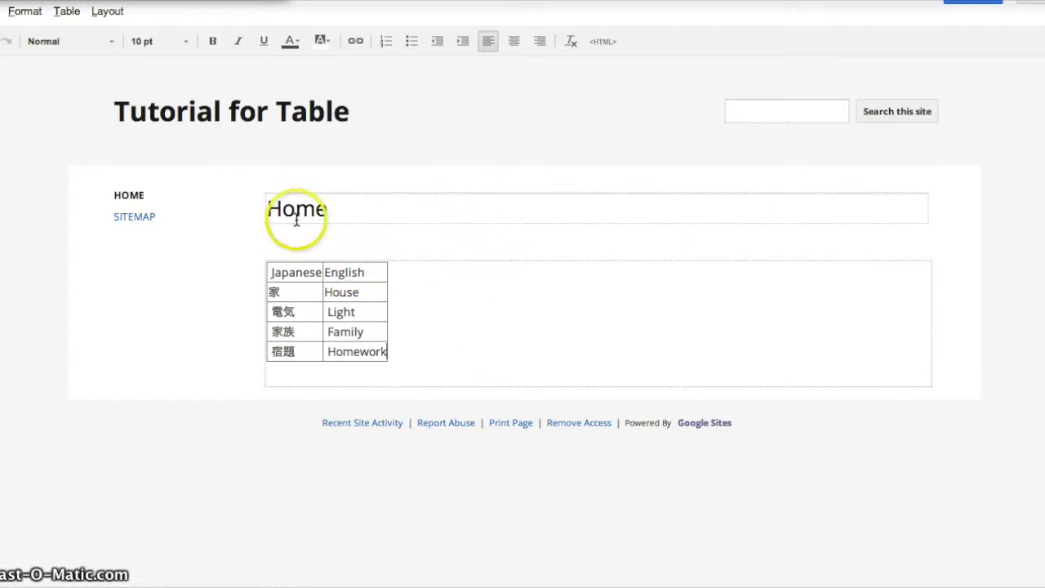
- Format the word Homework as 16 pt Courier New in bold
left_click_drag(327, 351, 386, 351)
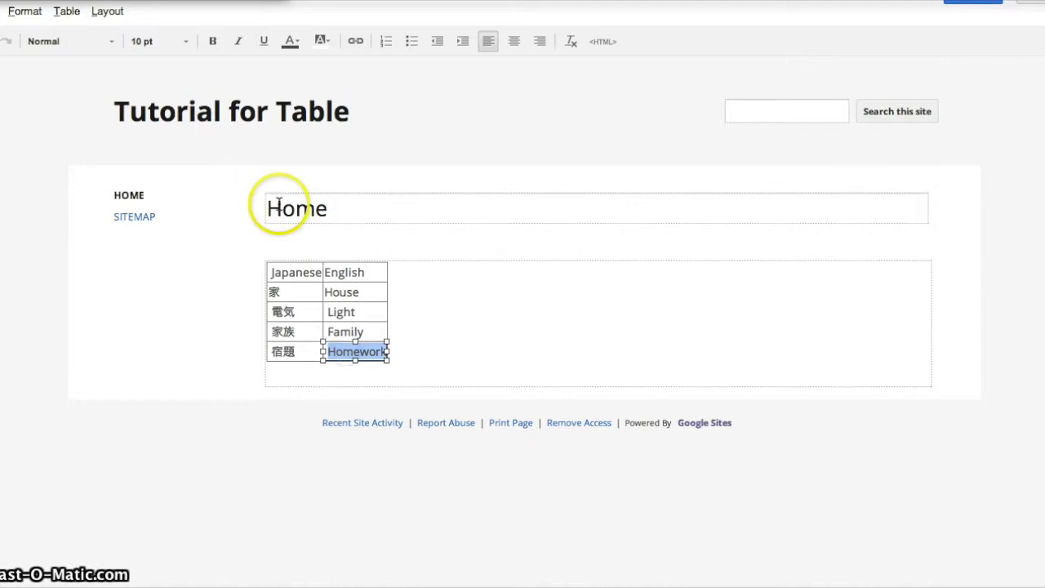
left_click(185, 40)
left_click(162, 134)
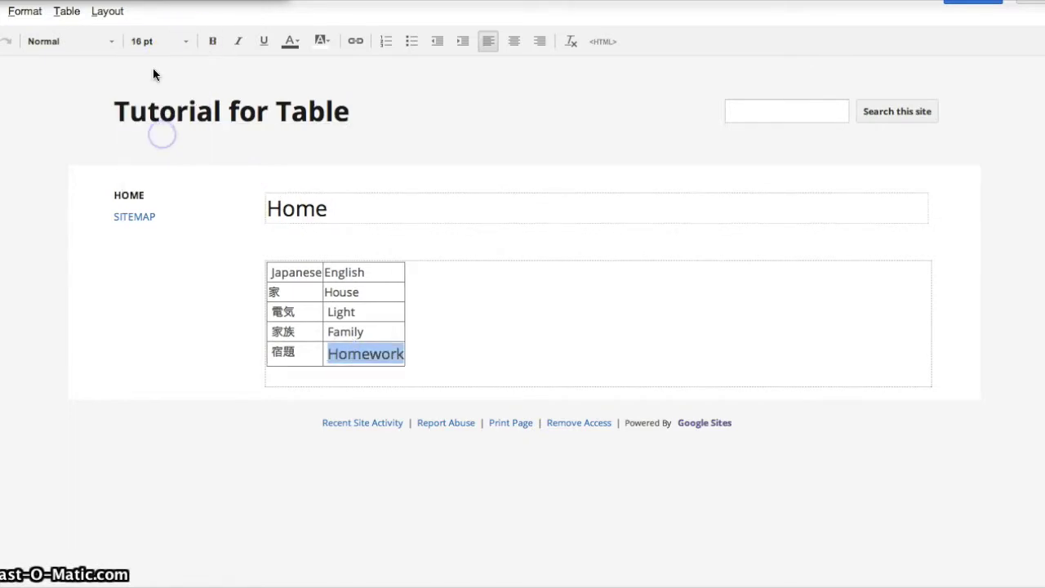
left_click(109, 41)
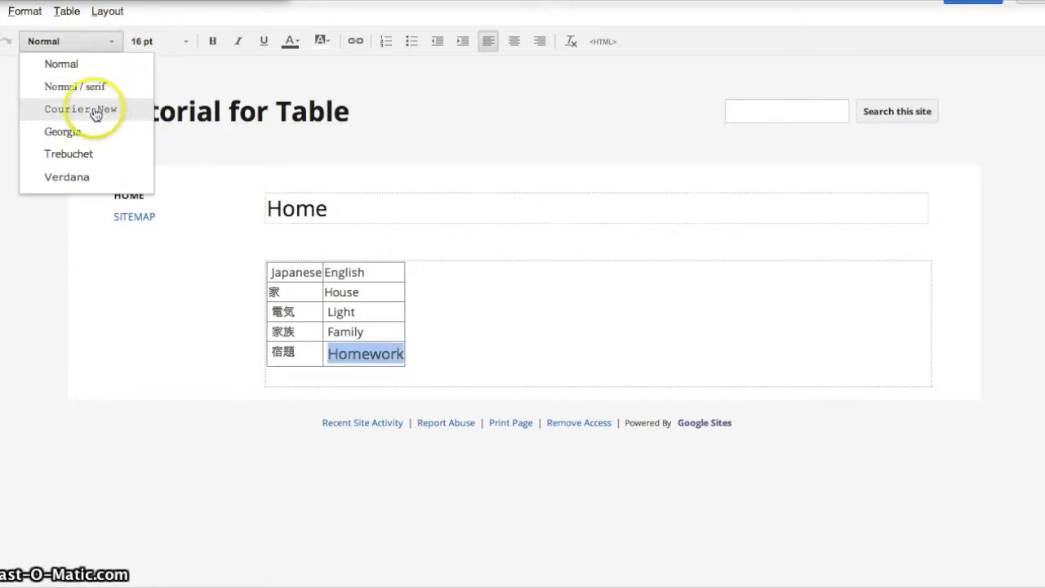
left_click(95, 112)
left_click(213, 41)
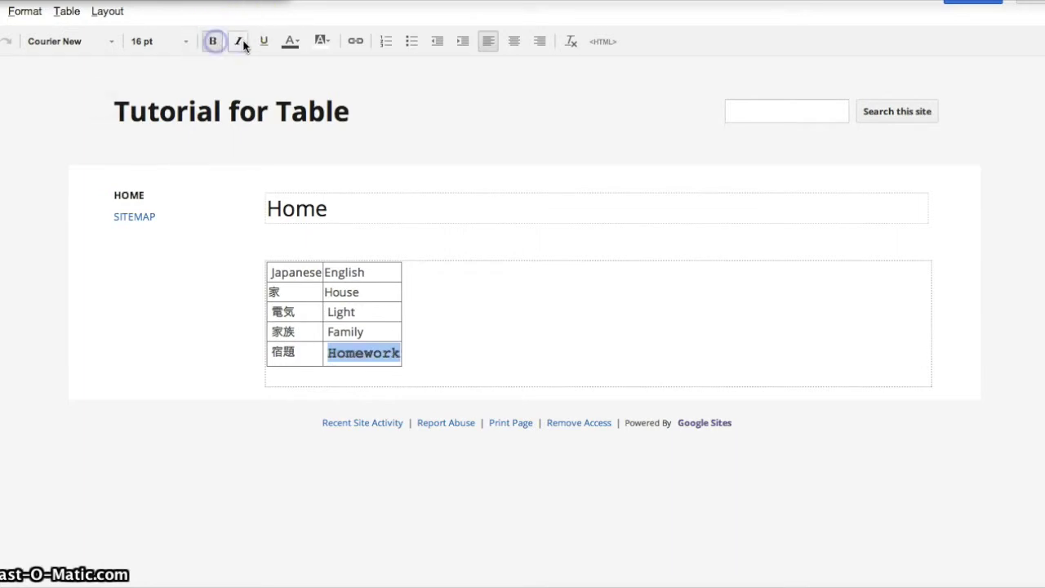
- Make the word House in the English column italic and underlined
double_click(339, 292)
left_click(242, 41)
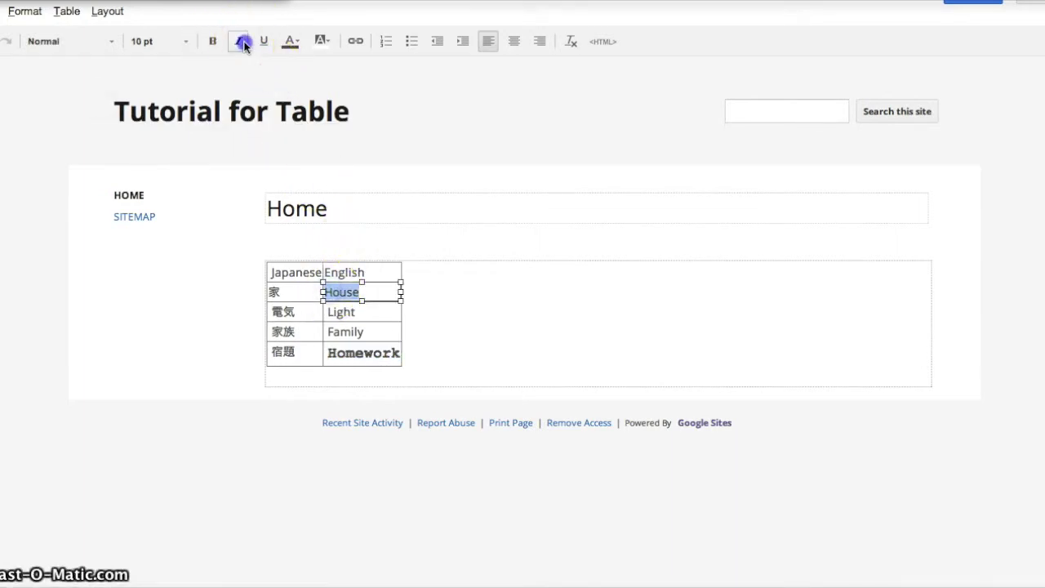
left_click(264, 40)
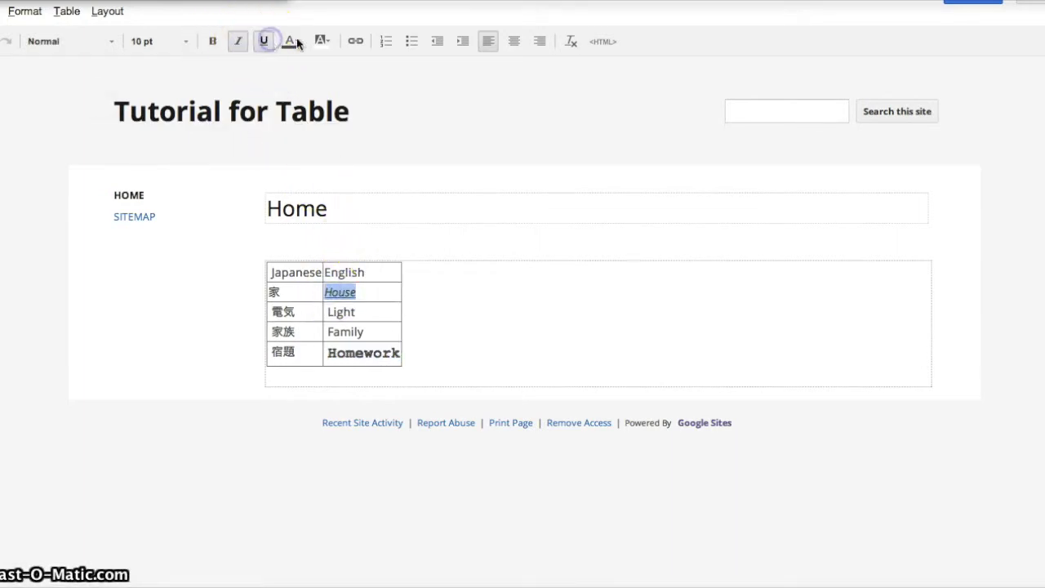
- Change the text color of 電気 in the Japanese column to light orange
double_click(287, 313)
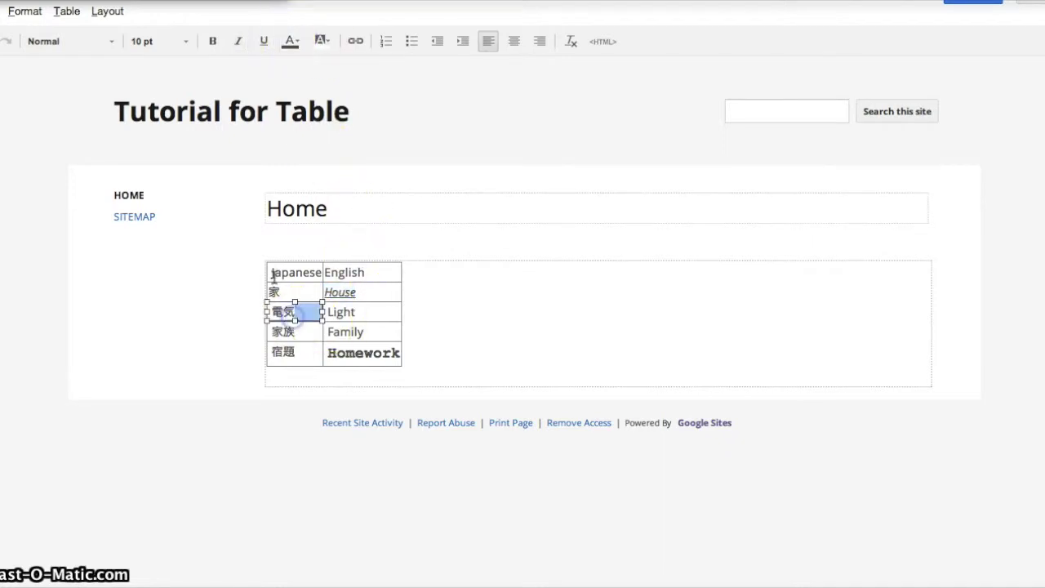
double_click(275, 312)
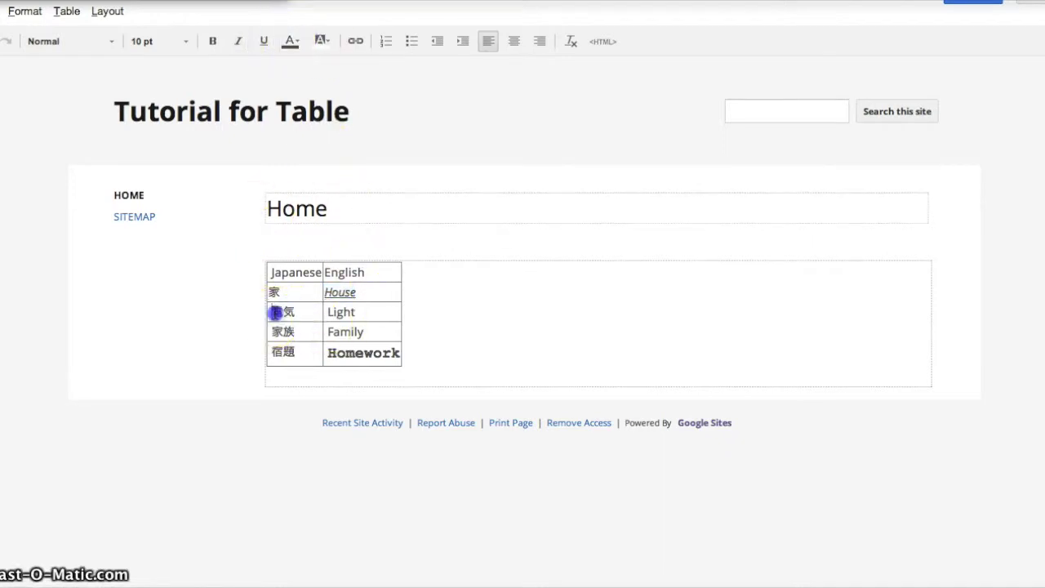
left_click(287, 39)
left_click(326, 123)
left_click(320, 42)
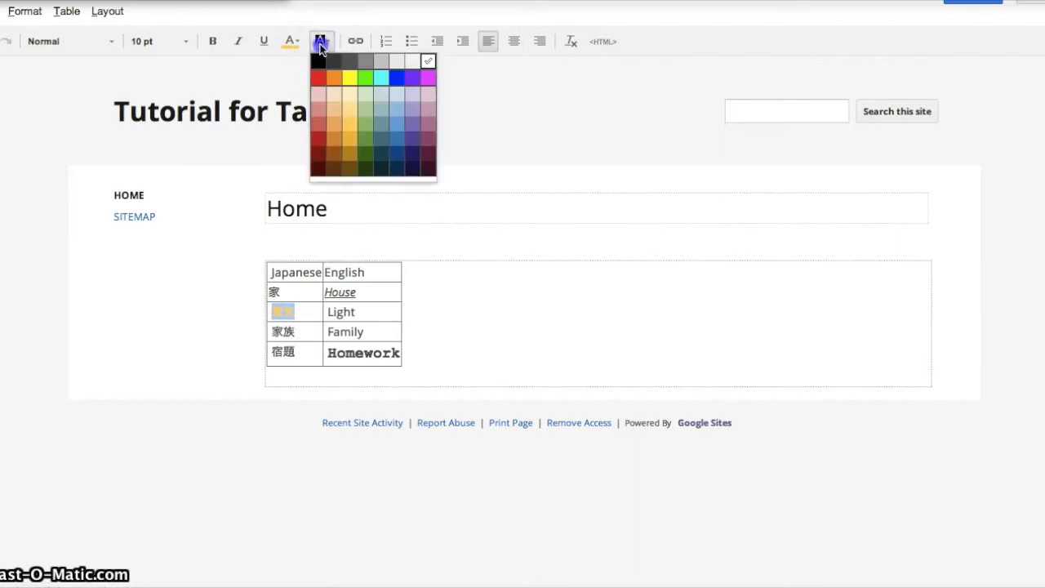
left_click(460, 130)
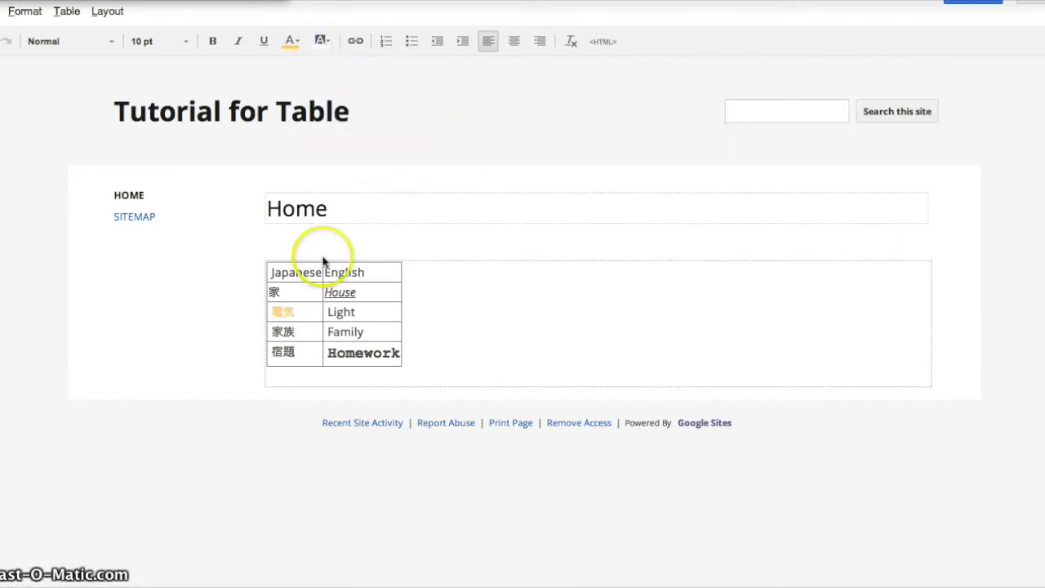
- Turn the English entry for 電気 into a numbered list with the items L, Light and Light source
double_click(339, 311)
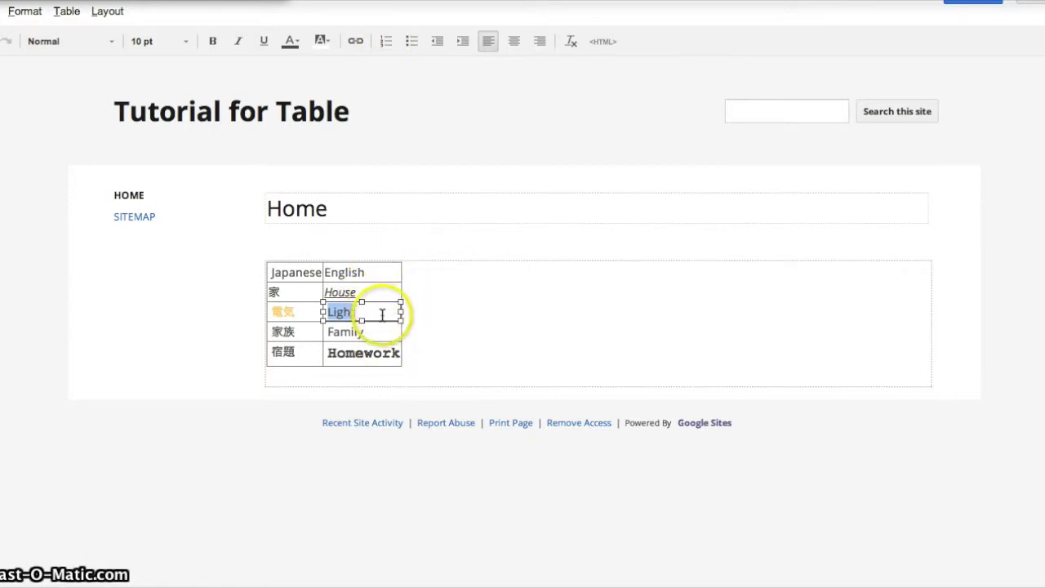
left_click(382, 314)
key("BackSpace")
key("BackSpace")
key("BackSpace")
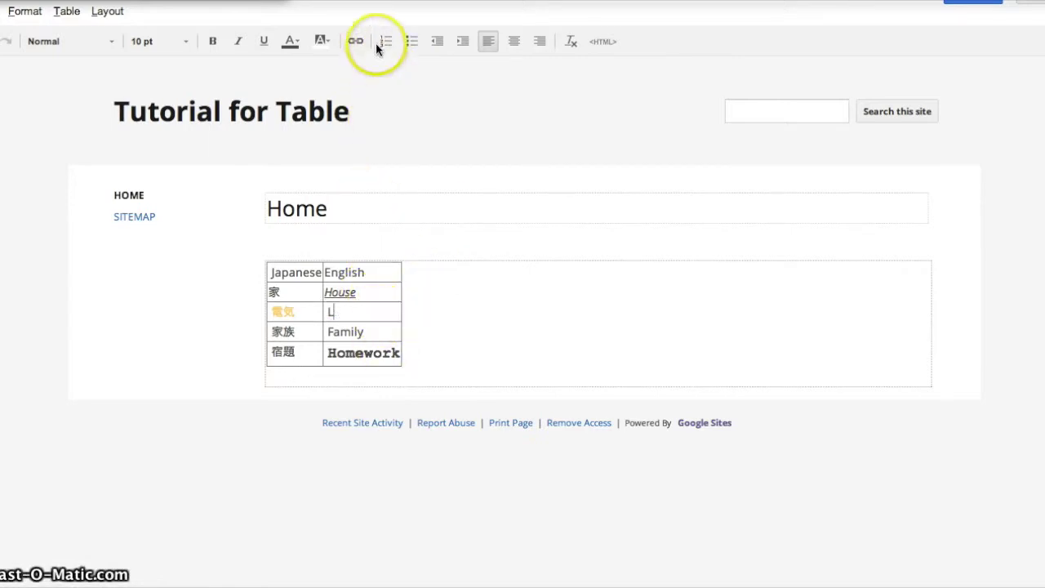
left_click(384, 42)
key("Return")
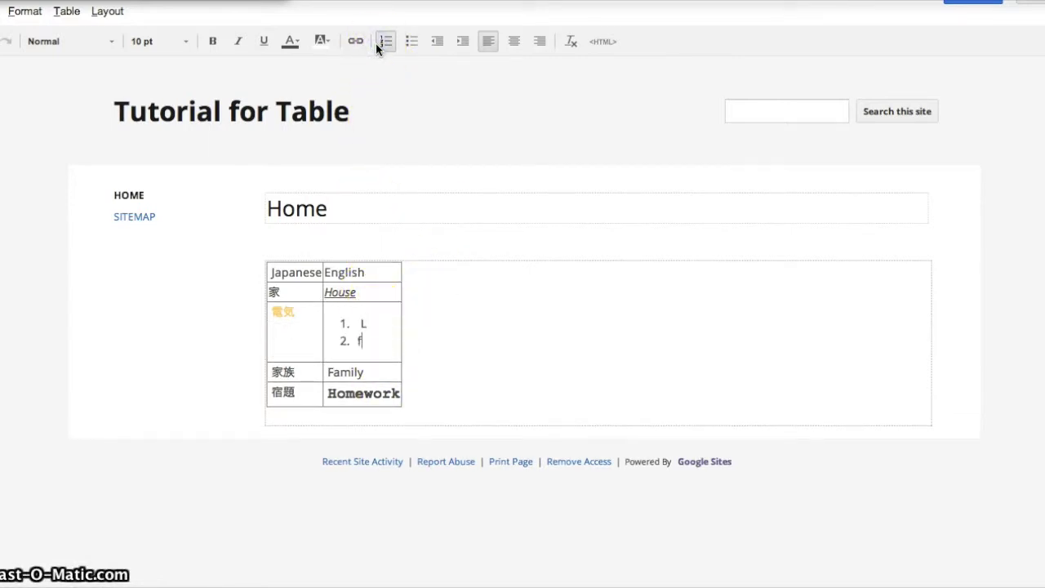
type("Light")
key("Return")
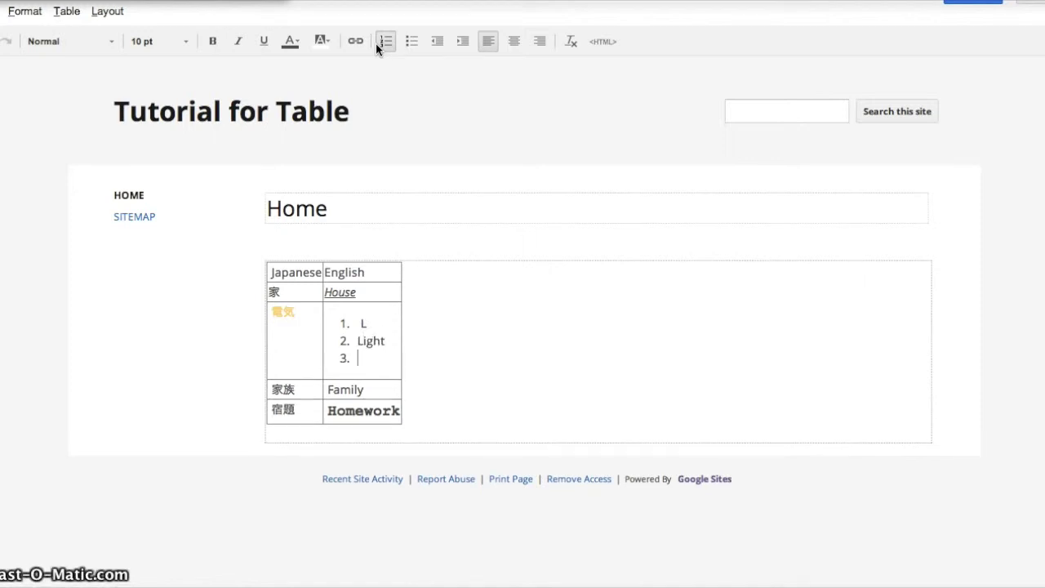
type("Light source")
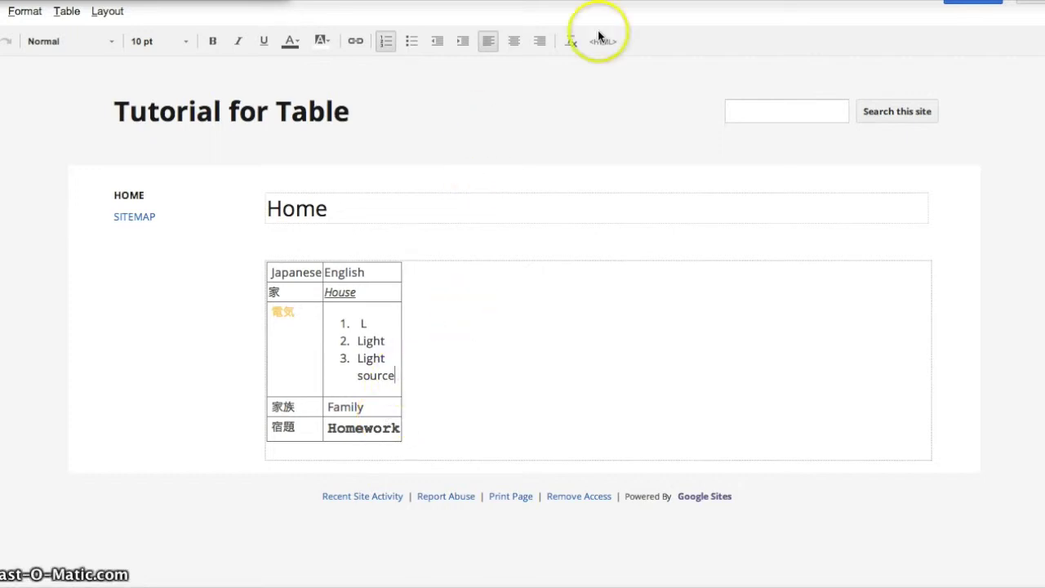
- Adjust the table's column widths so that both the English column and the Japanese column are wider
left_click(399, 291)
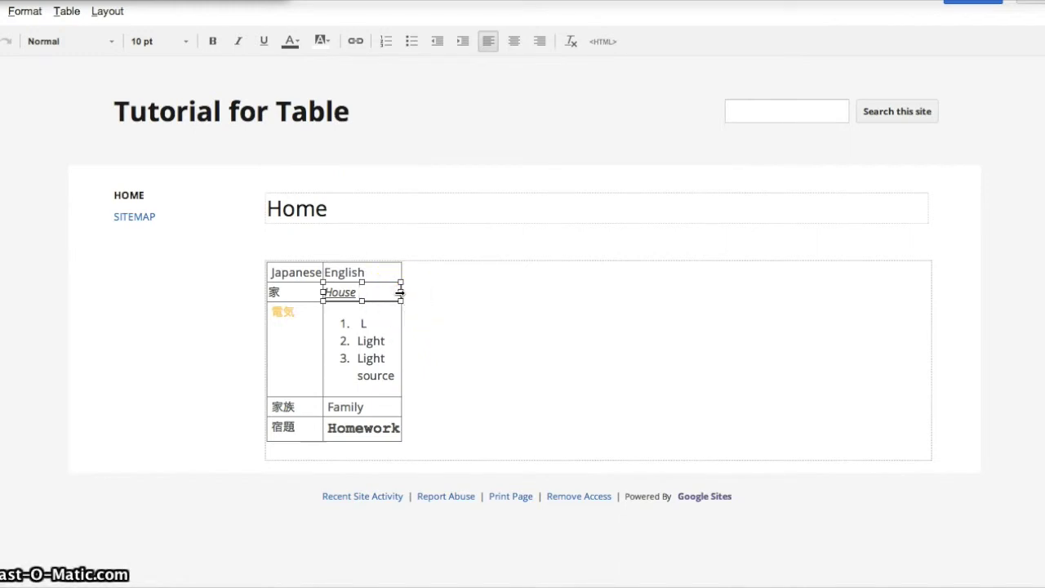
left_click_drag(399, 291, 553, 291)
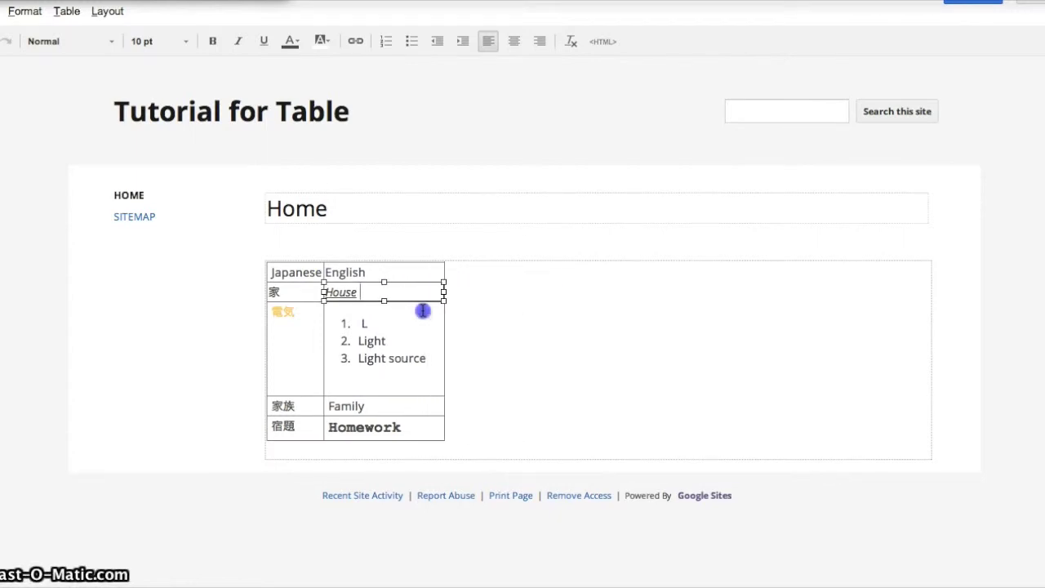
left_click_drag(339, 310, 418, 303)
left_click(427, 427)
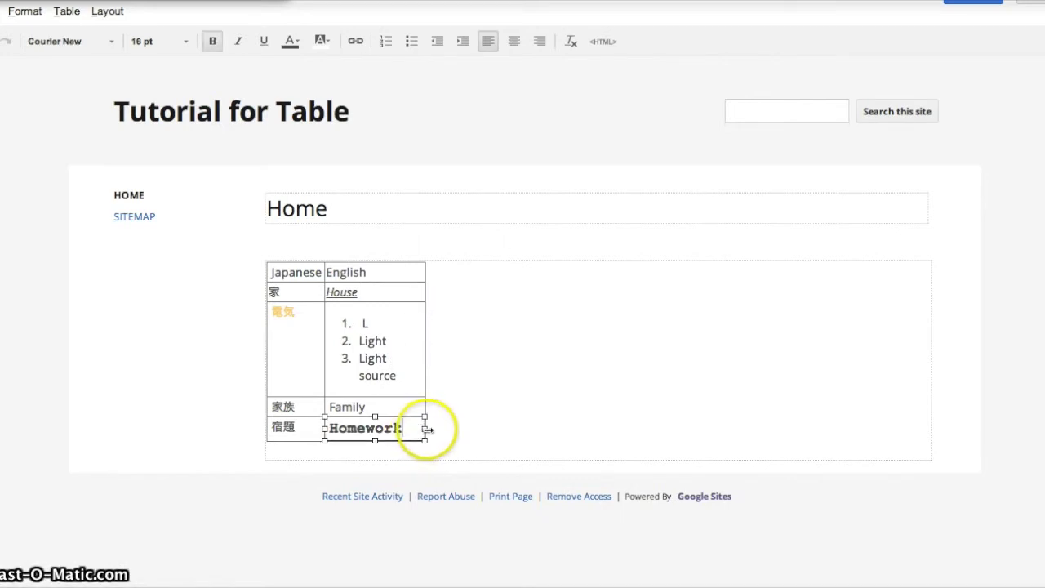
left_click_drag(424, 429, 403, 435)
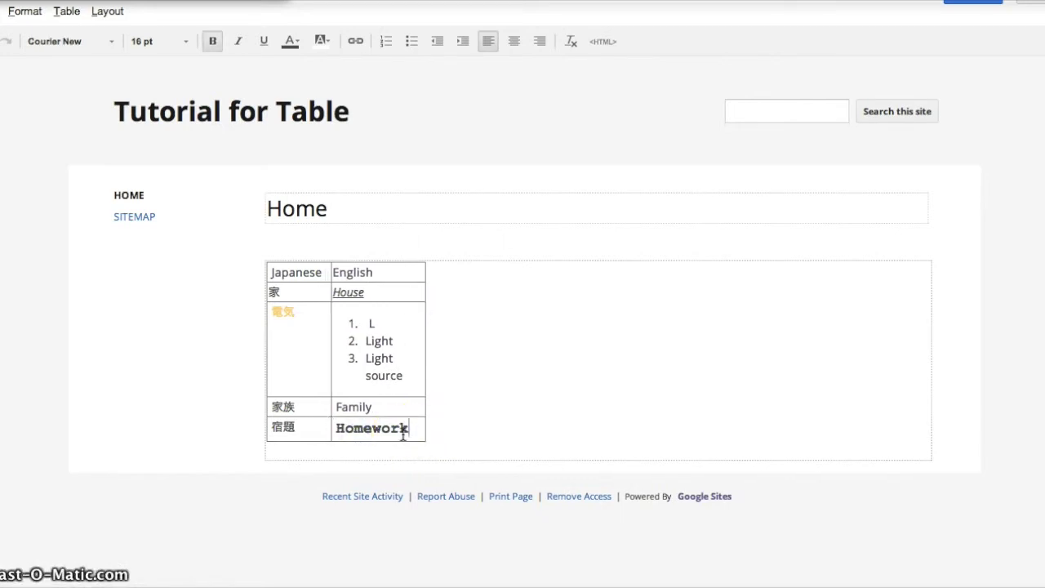
- Delete the whole vocabulary table from the page body
left_click(352, 292)
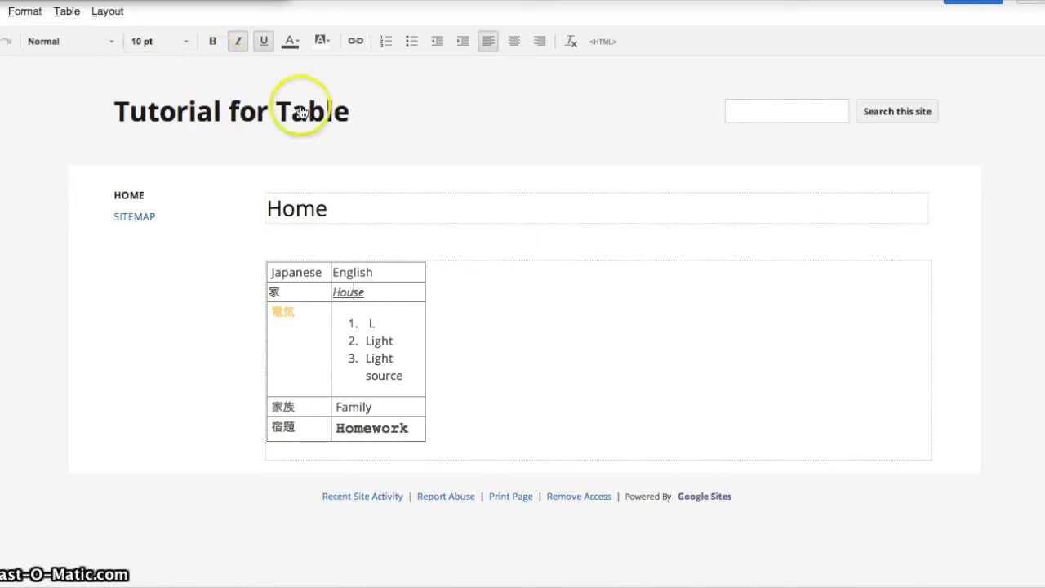
key("Tab")
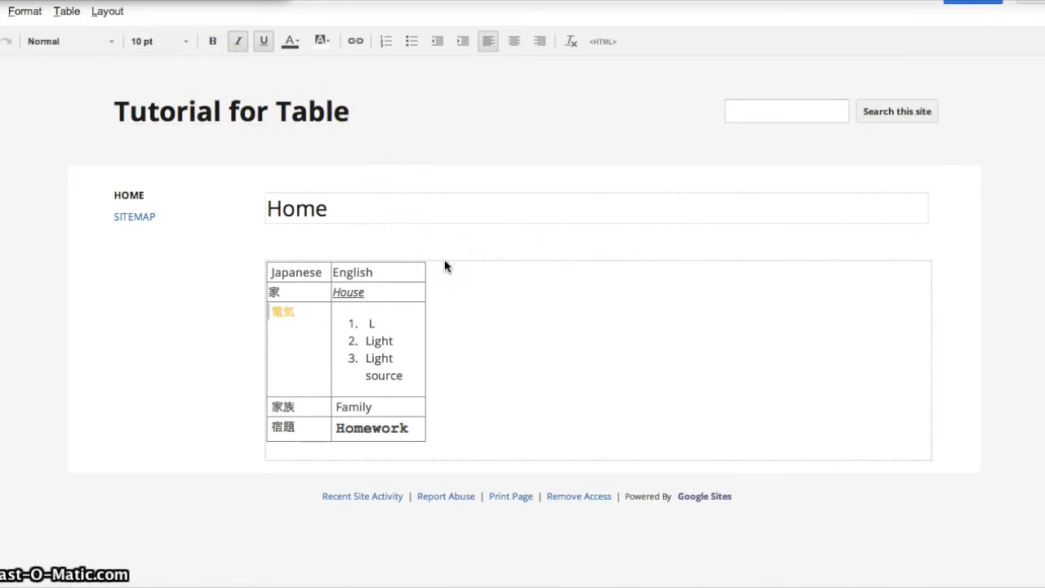
left_click(431, 309)
key("ctrl+a")
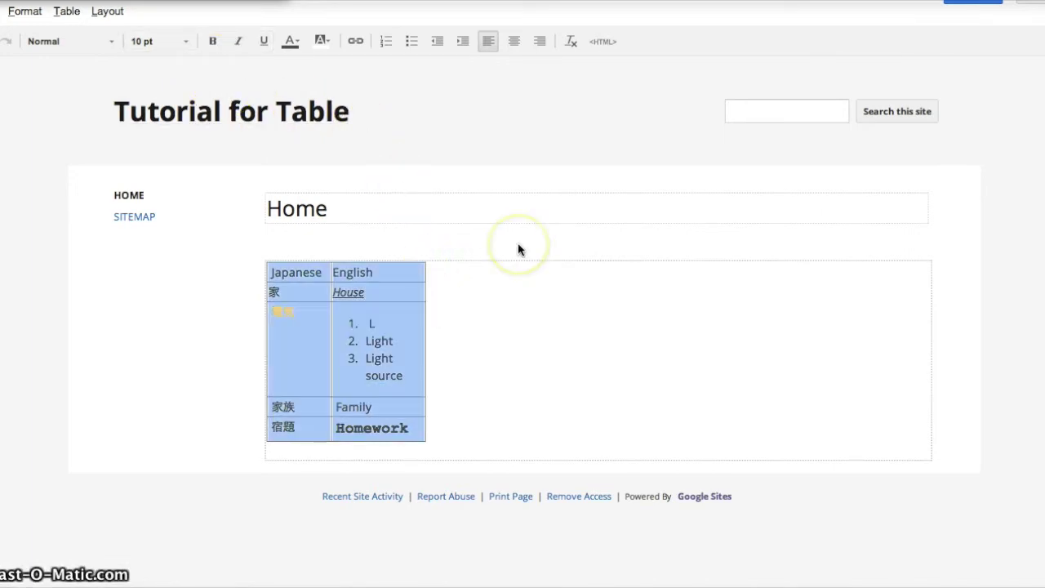
key("Delete")
- Insert an empty 2 x 2 table in the page body
left_click(74, 13)
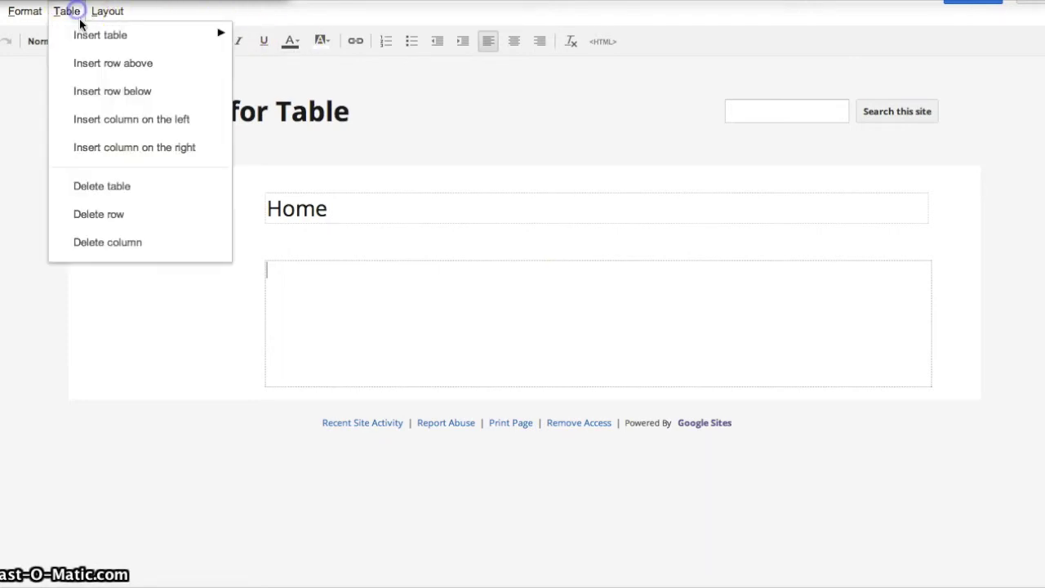
mouse_move(157, 34)
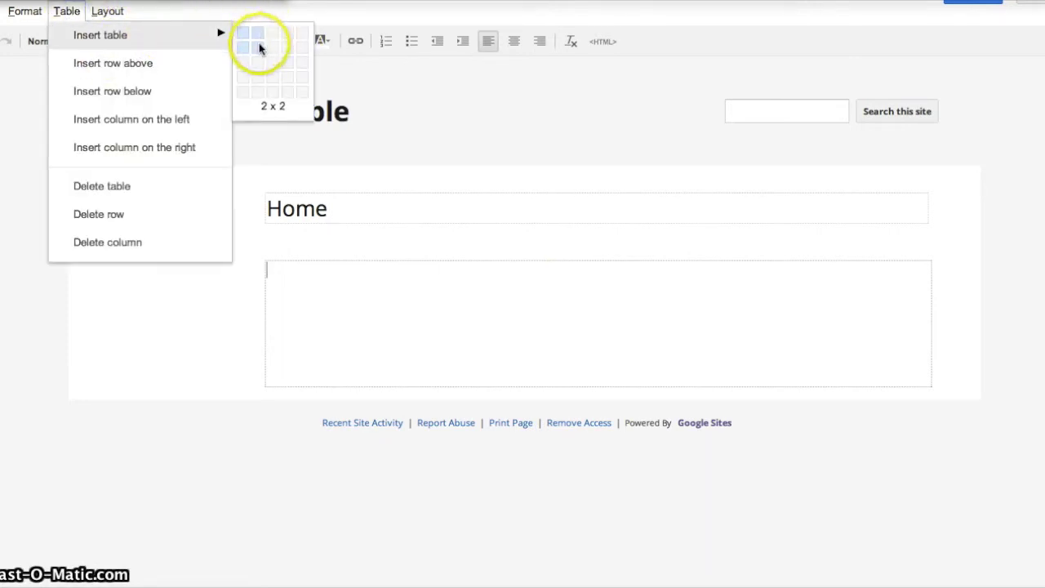
left_click(259, 44)
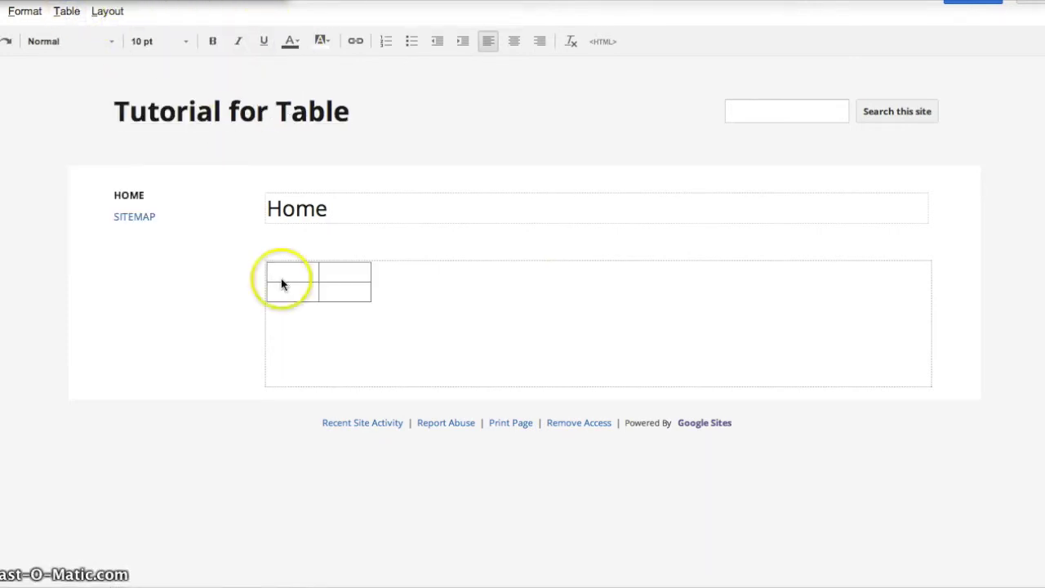
- Try to bring apple-800.png from the Finder images folder directly into the table's first cell, and stay on the page
key("super+Tab")
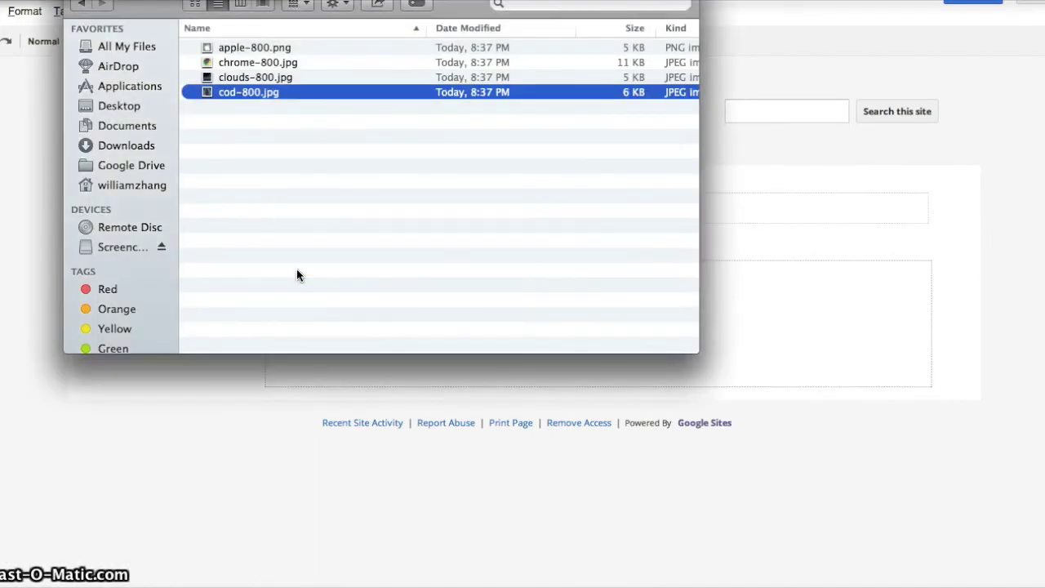
key("Up")
key("Up")
key("Up")
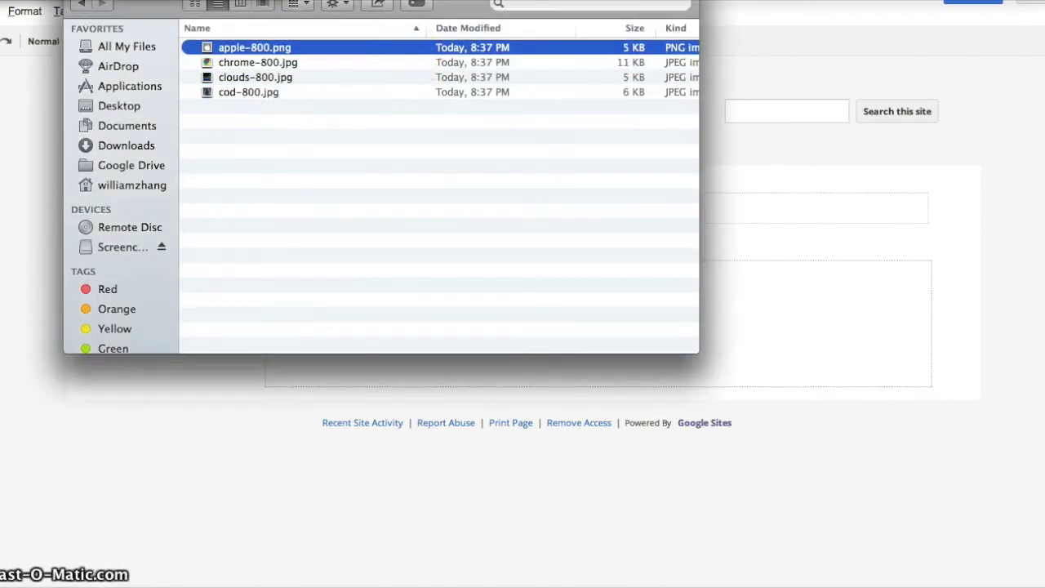
left_click_drag(448, 0, 683, 72)
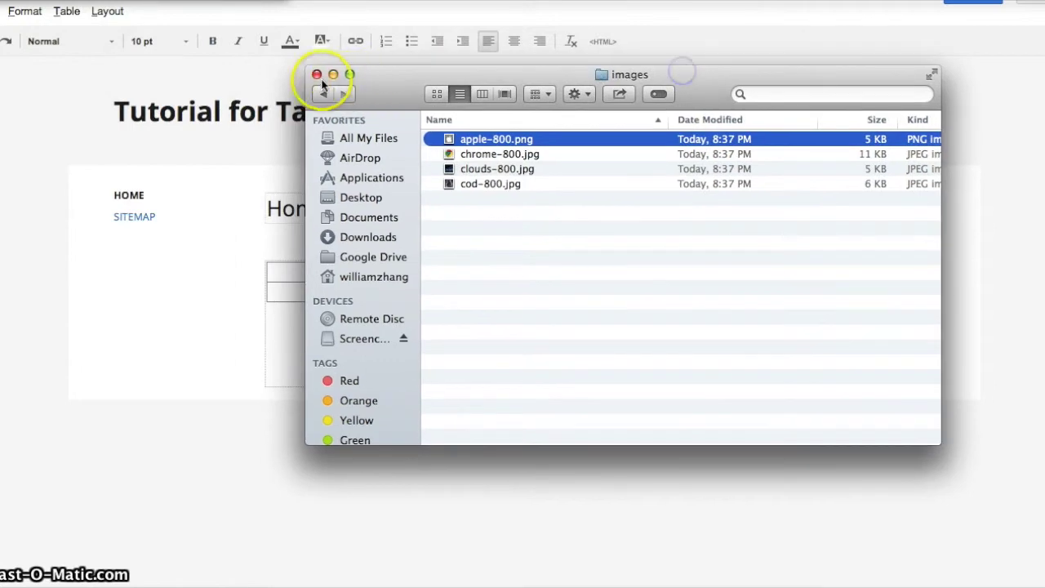
key("super+Tab")
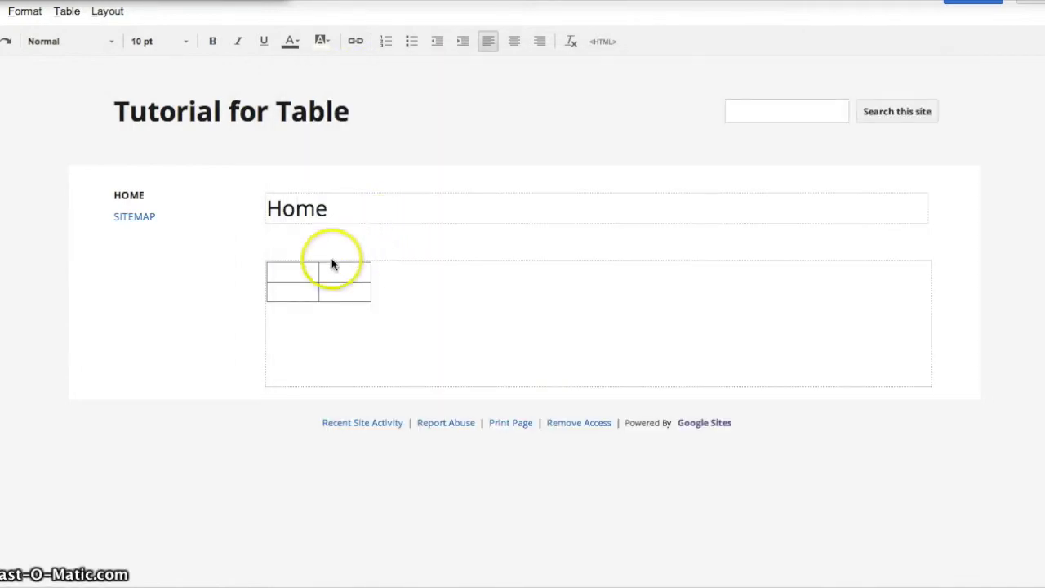
key("super+Tab")
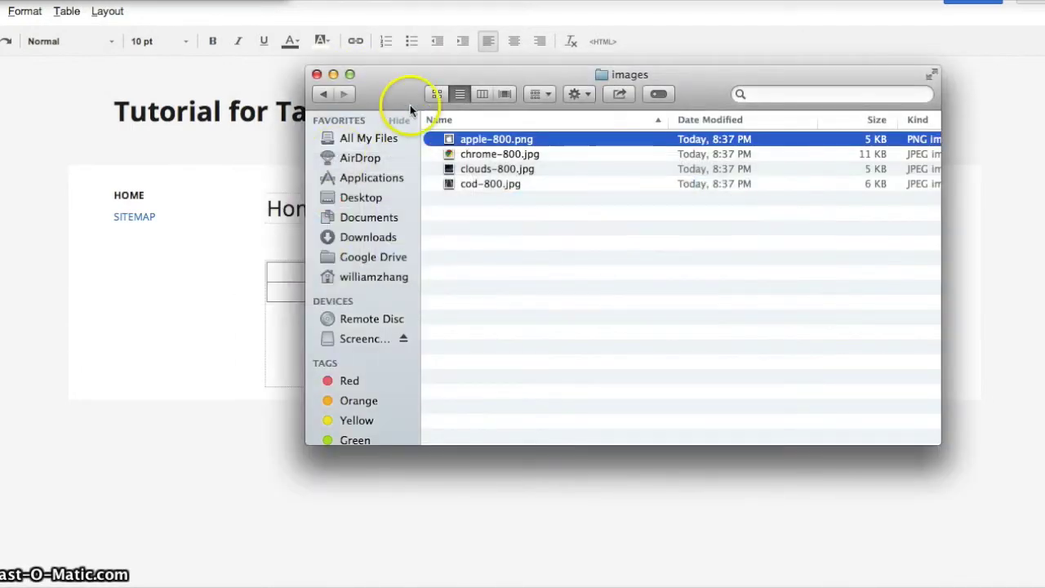
left_click_drag(401, 93, 699, 106)
left_click_drag(752, 160, 291, 273)
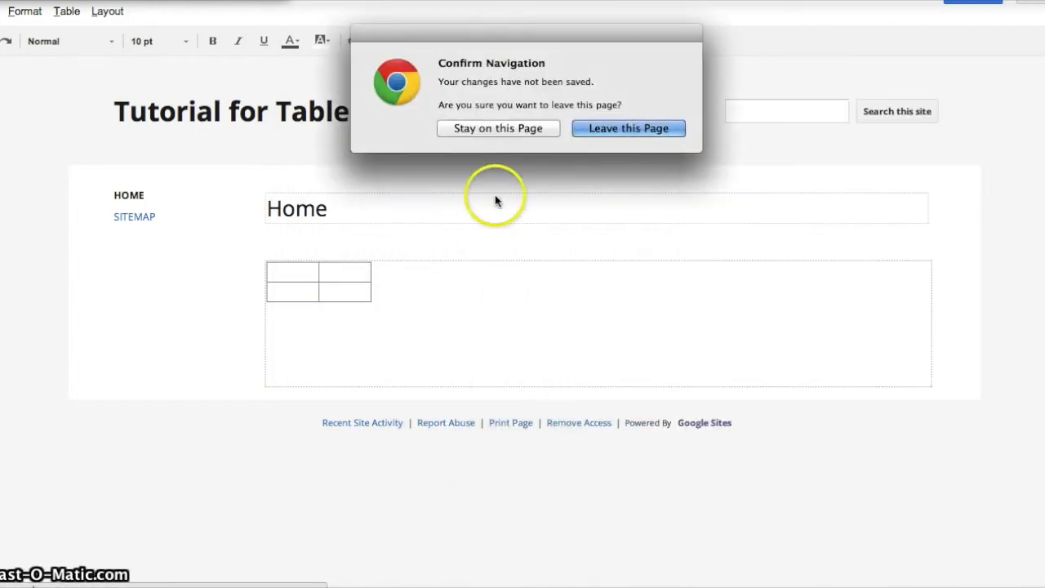
left_click(510, 130)
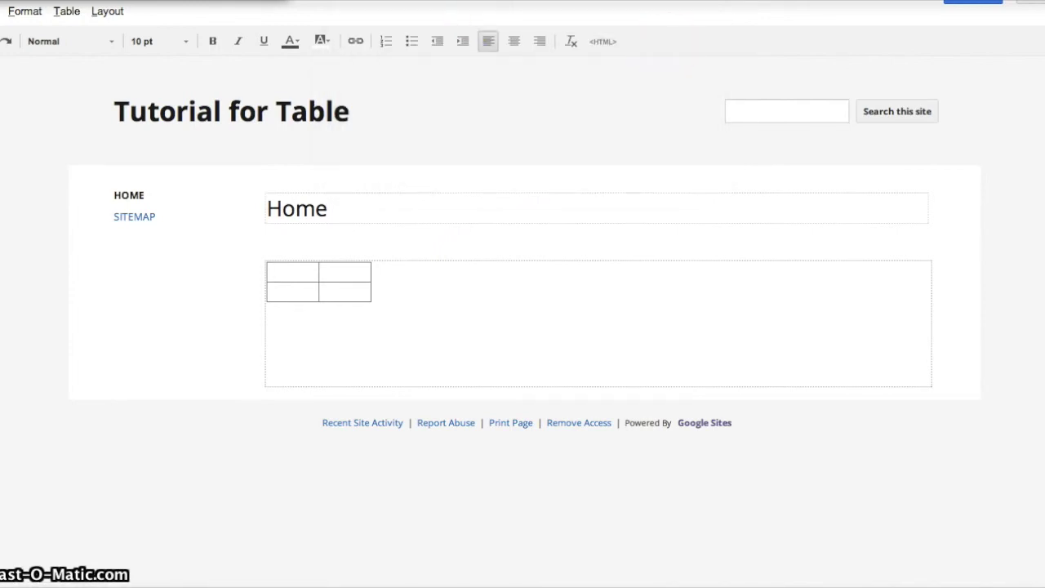
- Upload all four files from the images folder to the site and insert chrome-800.jpg in the table's first cell
left_click(3, 11)
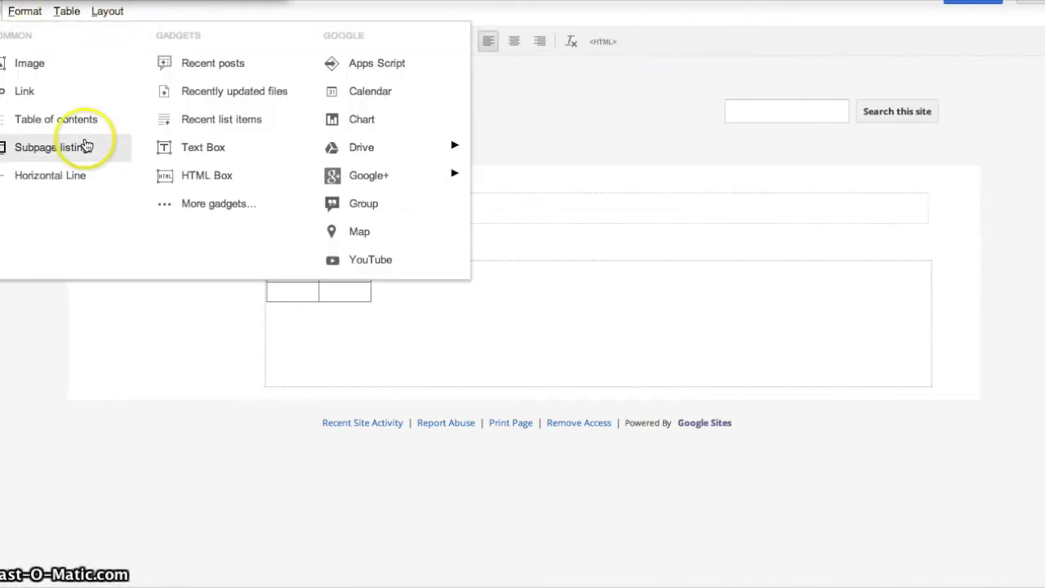
left_click(31, 64)
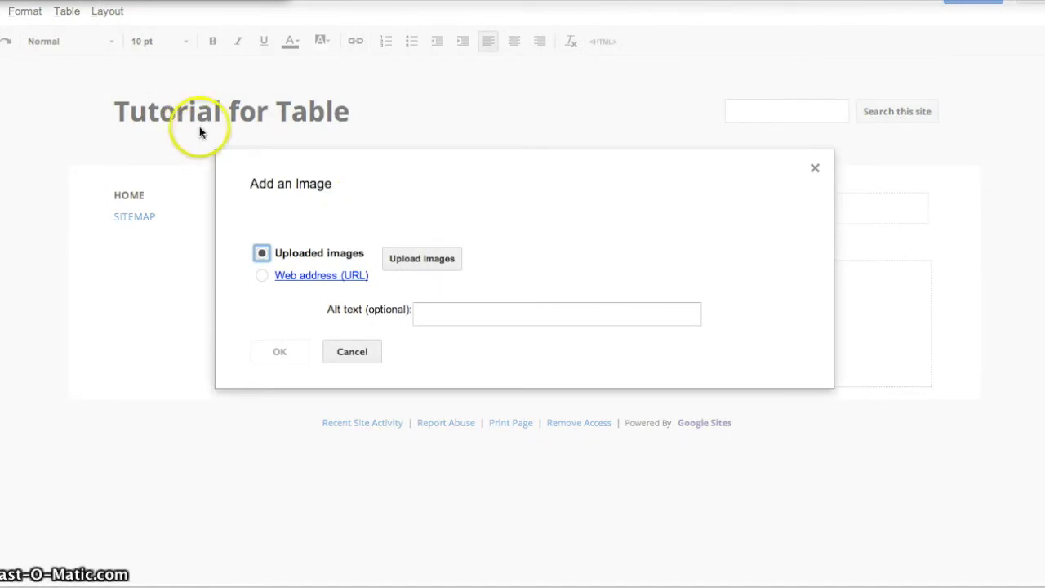
left_click(416, 258)
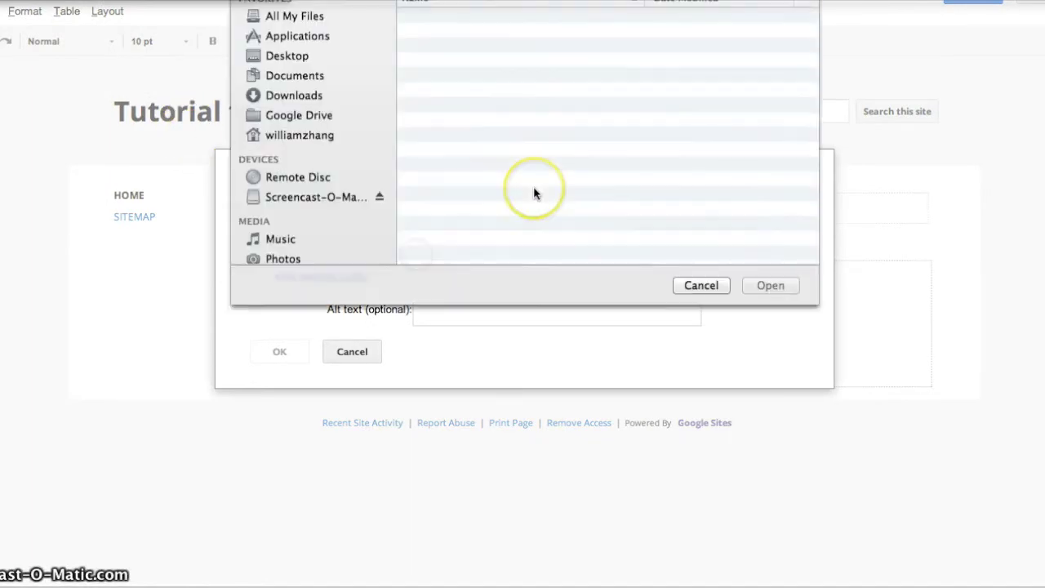
key("super+Tab")
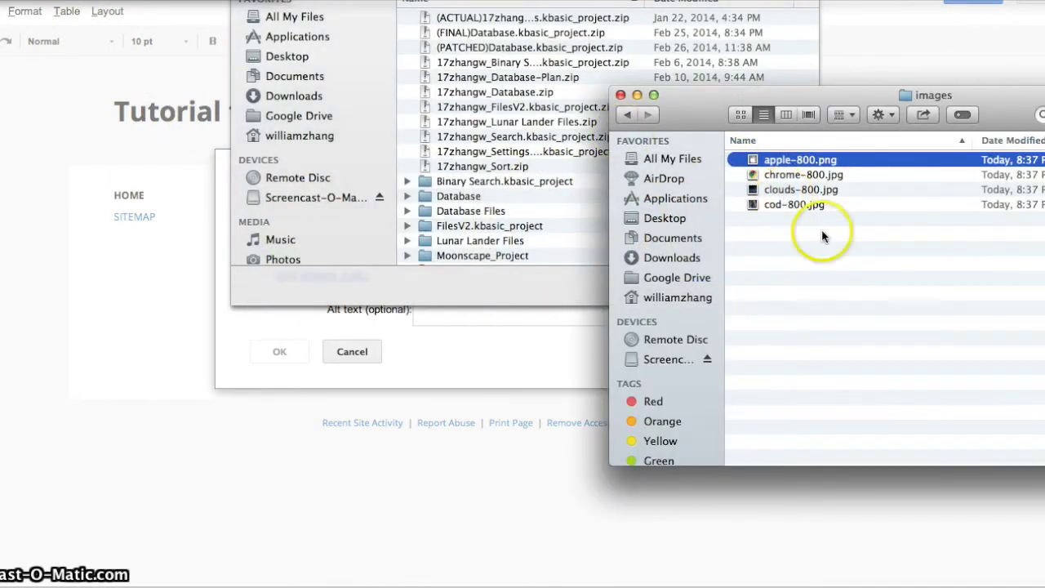
left_click_drag(821, 236, 849, 164)
left_click_drag(522, 110, 493, 98)
left_click(543, 221)
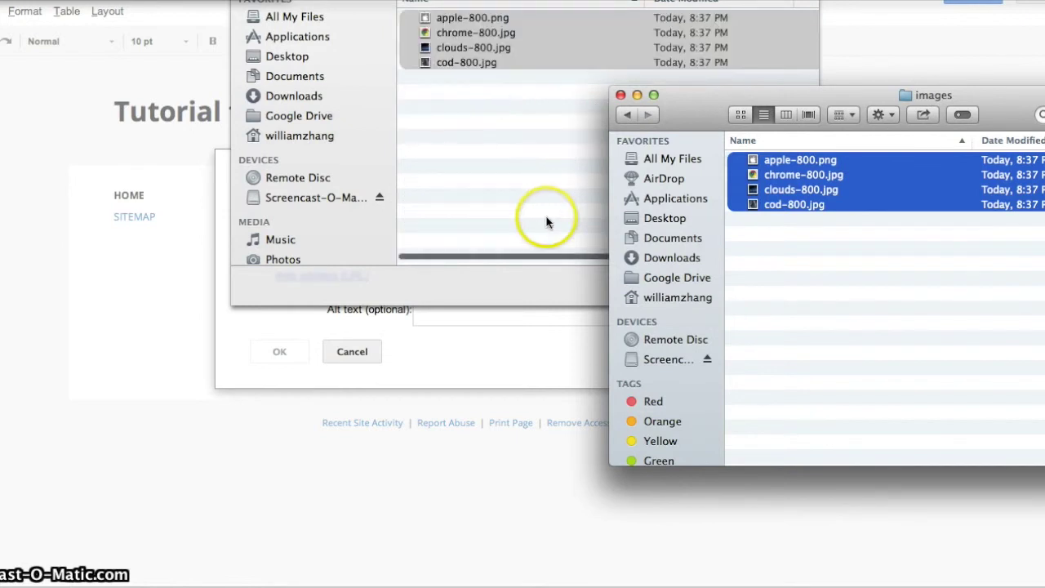
key("Return")
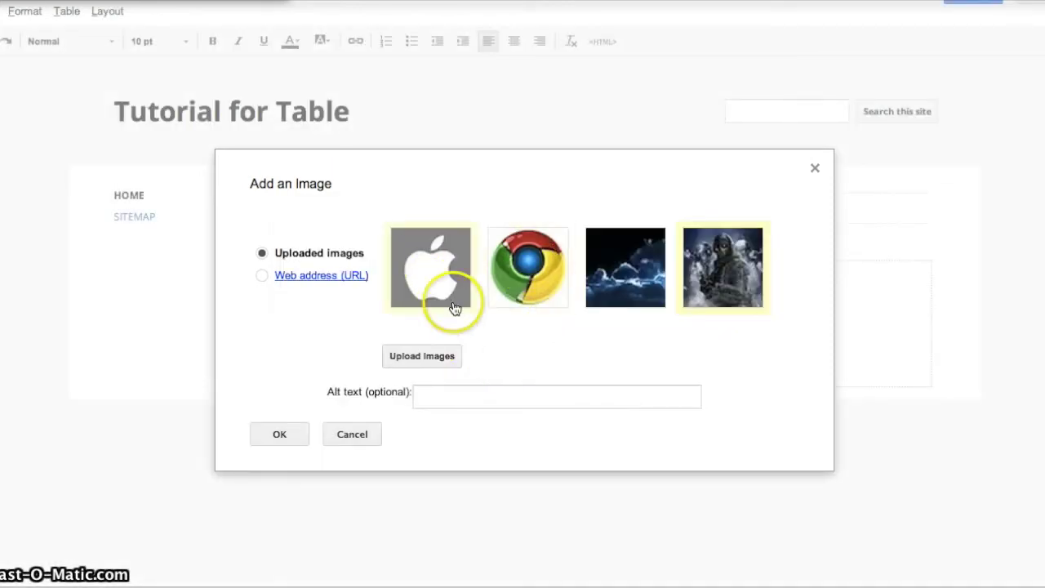
left_click(539, 266)
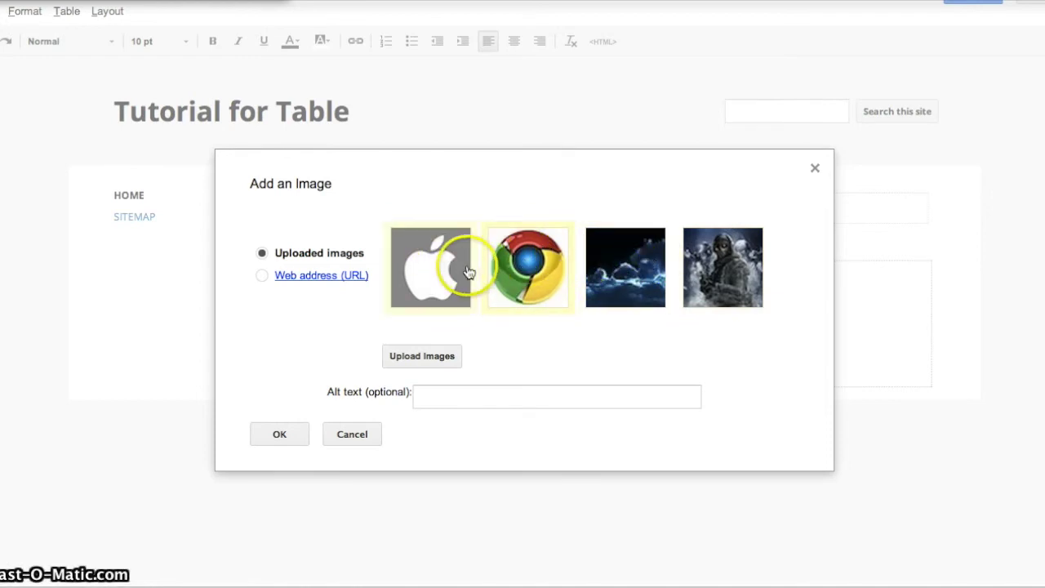
left_click(277, 433)
- Insert the uploaded image apple-800.png in the second cell of the table's first row
left_click(349, 292)
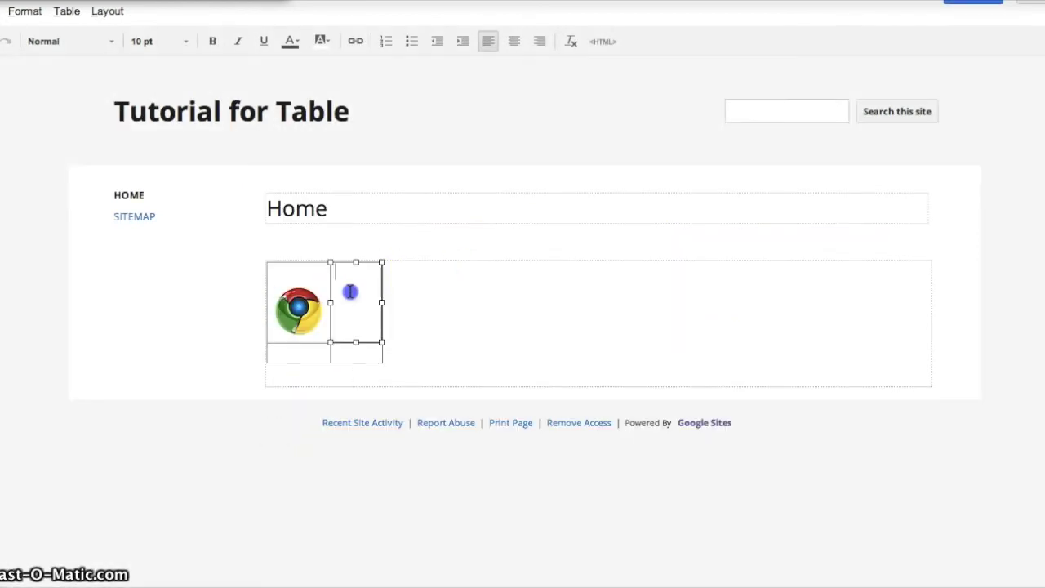
left_click(5, 11)
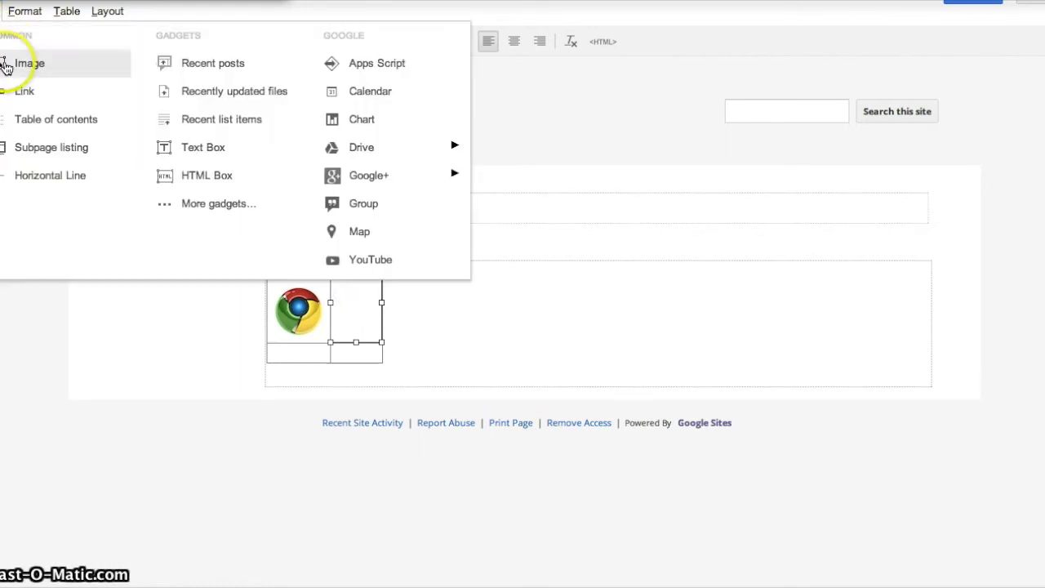
key("Escape")
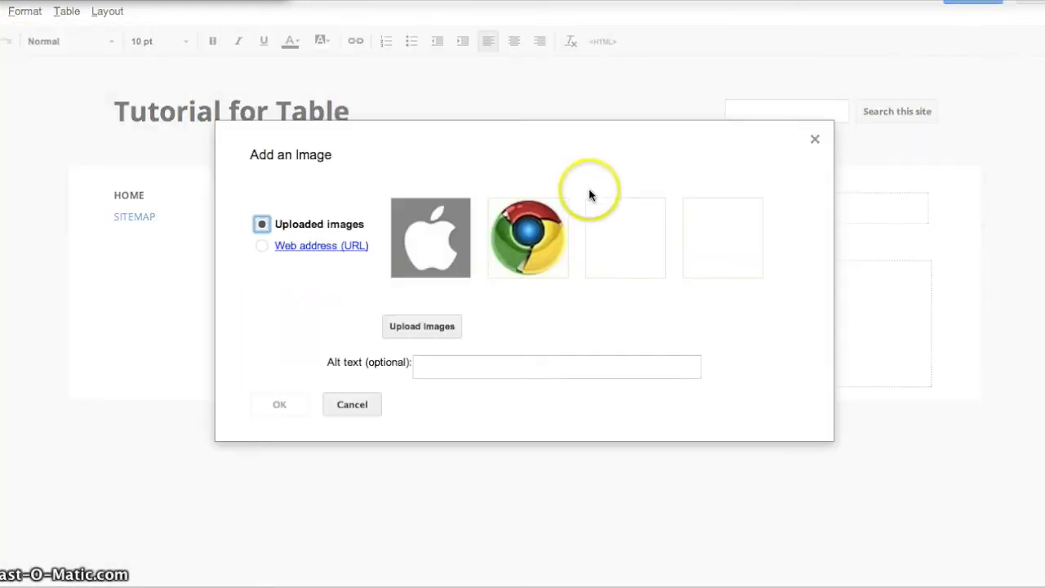
left_click(529, 237)
left_click(414, 235)
left_click(280, 404)
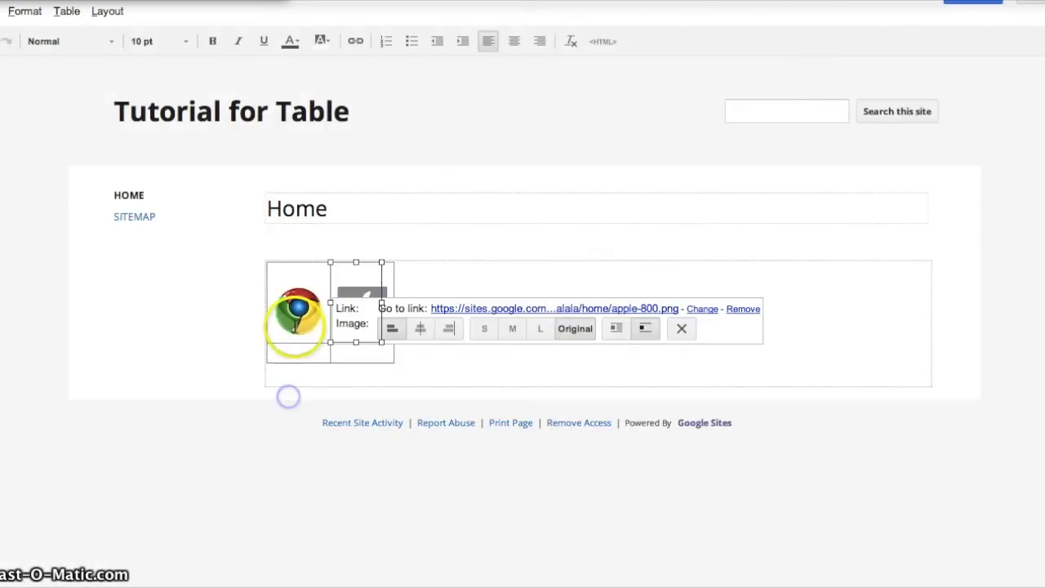
- Insert the uploaded image clouds-800.jpg in the first cell of the table's second row
left_click(282, 357)
left_click(2, 11)
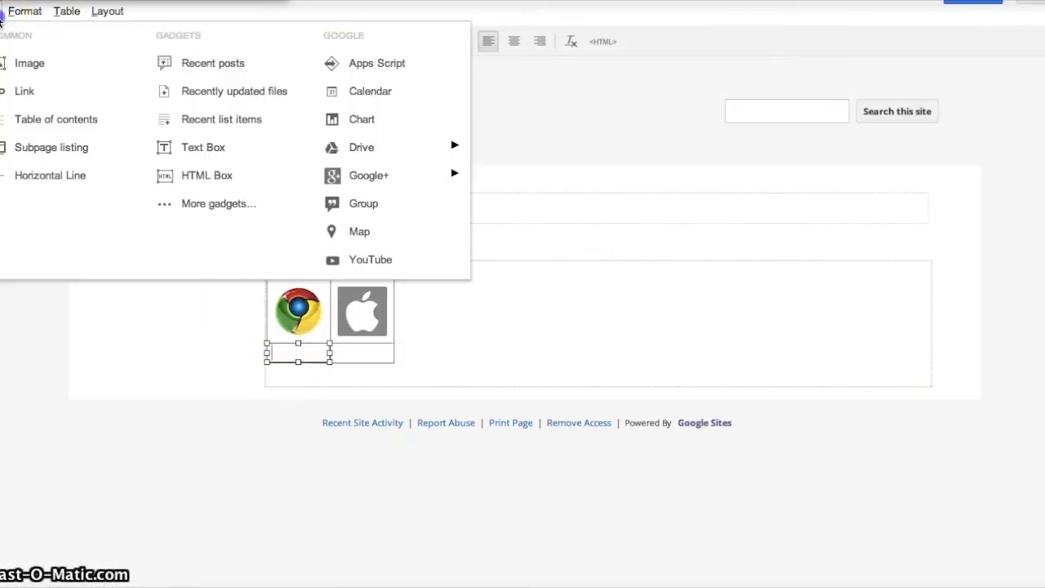
left_click(7, 62)
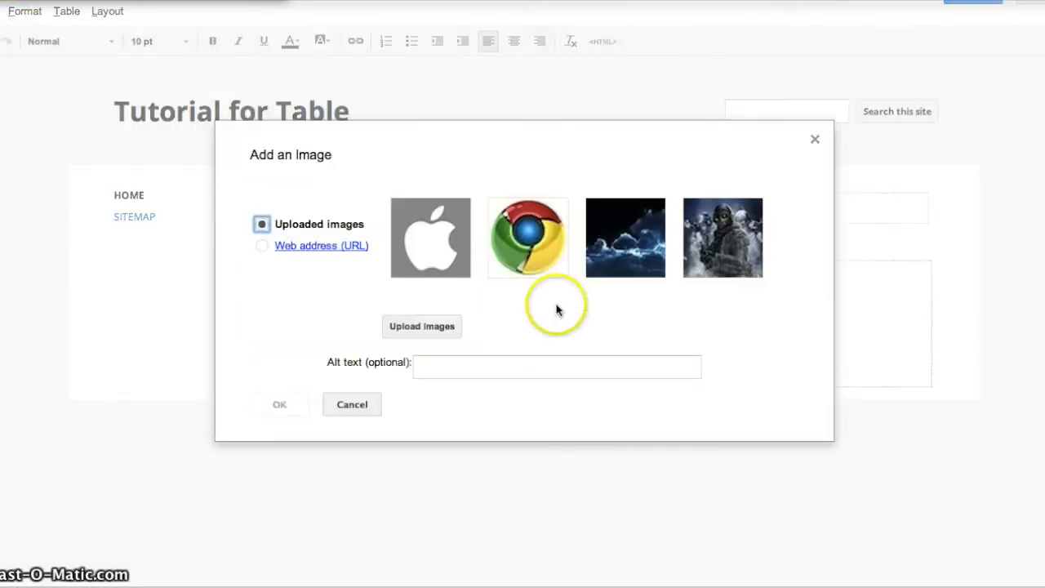
left_click(612, 243)
left_click(292, 405)
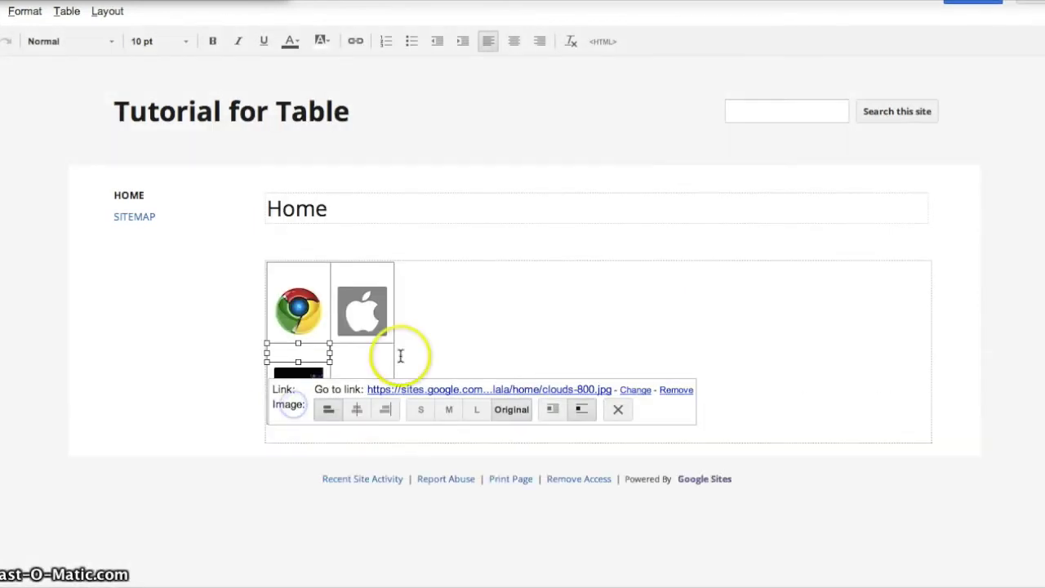
- Insert the uploaded soldier image cod-800.jpg in the second cell of the table's second row
left_click(367, 367)
left_click(2, 11)
left_click(27, 74)
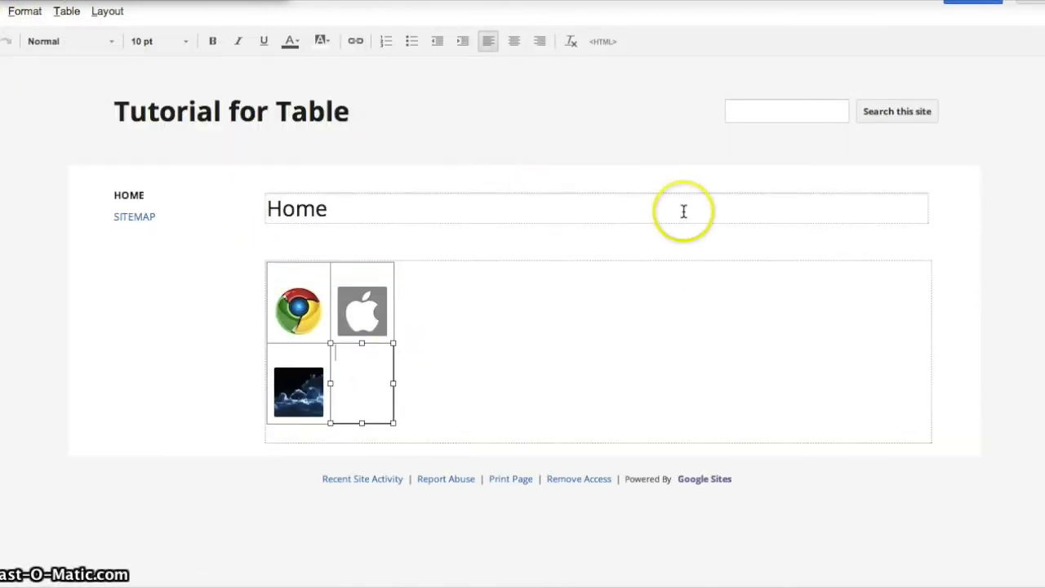
left_click(709, 220)
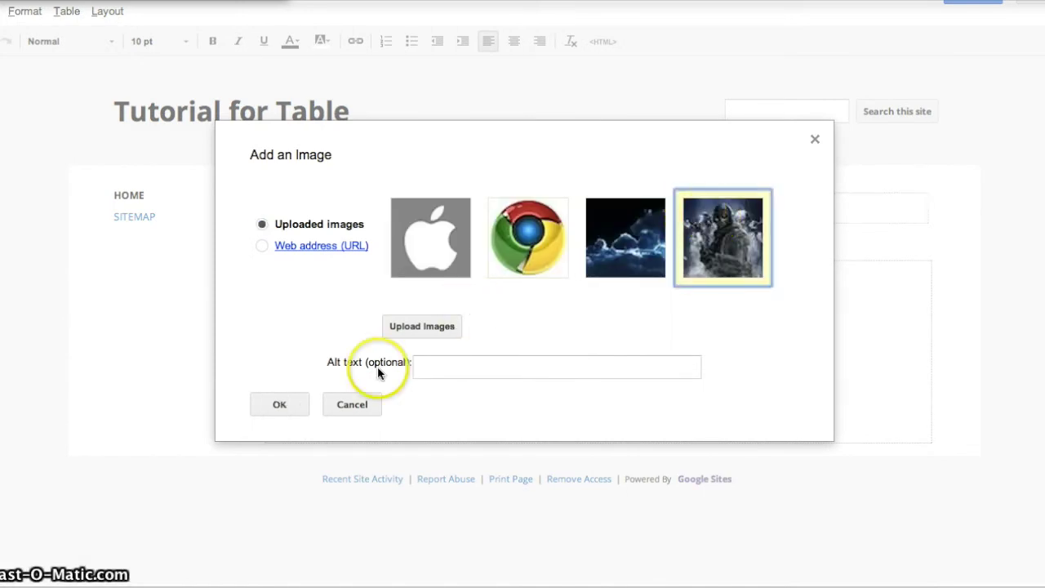
left_click(287, 404)
- Remove the blank line above the clouds and soldier images in the table's second row
left_click(280, 355)
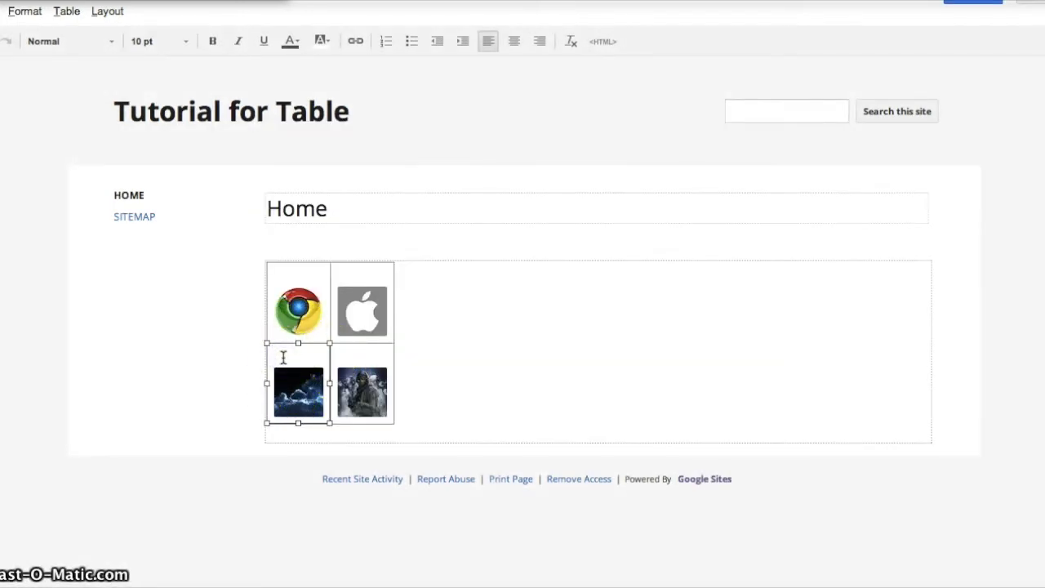
key("Return")
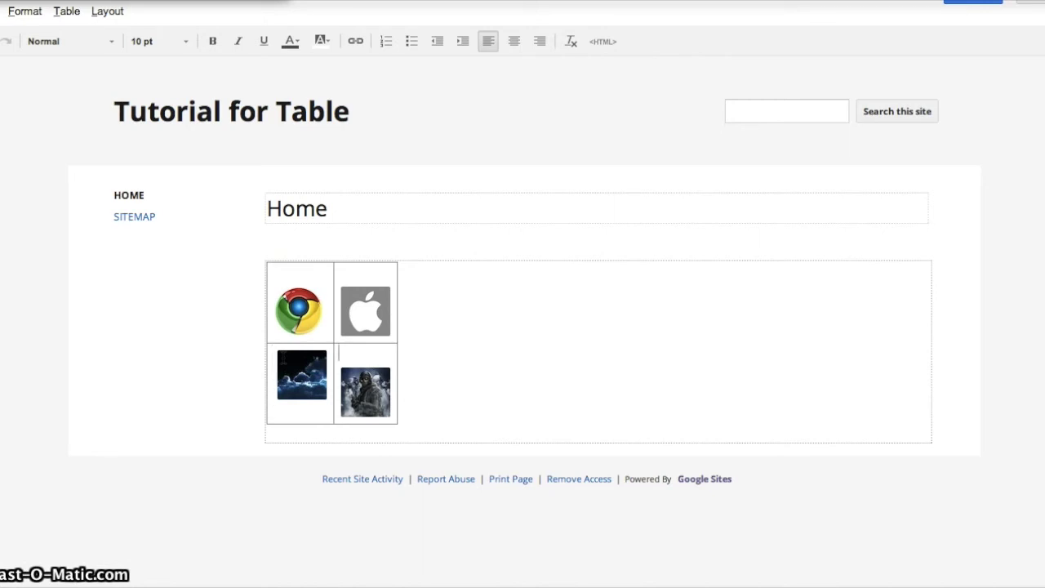
left_click(365, 392)
left_click(336, 352)
key("Delete")
- Move the apple image up to the top of its cell, without the blank line above it
key("Up")
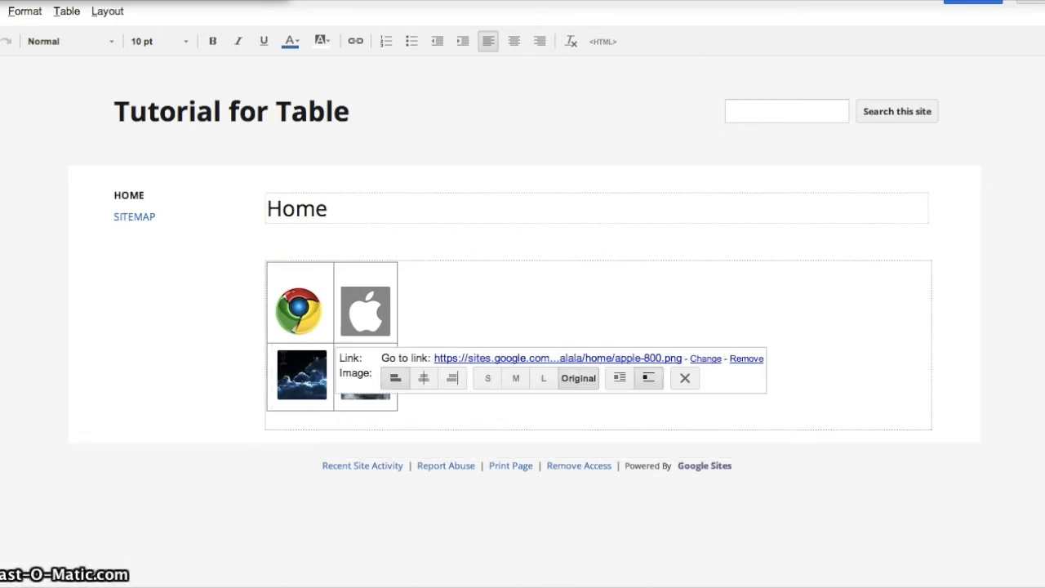
key("Up")
key("Delete")
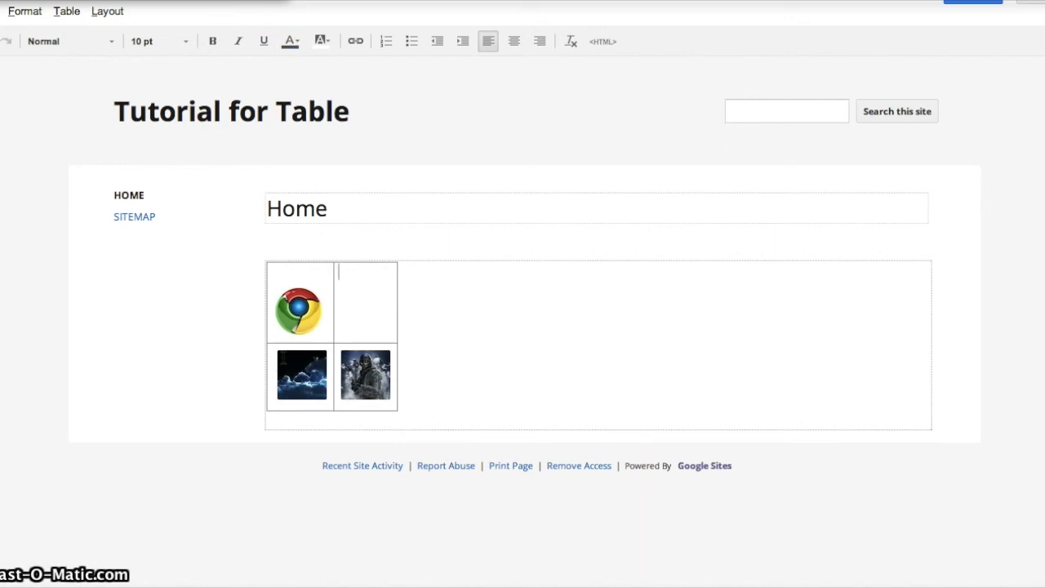
key("ctrl+z")
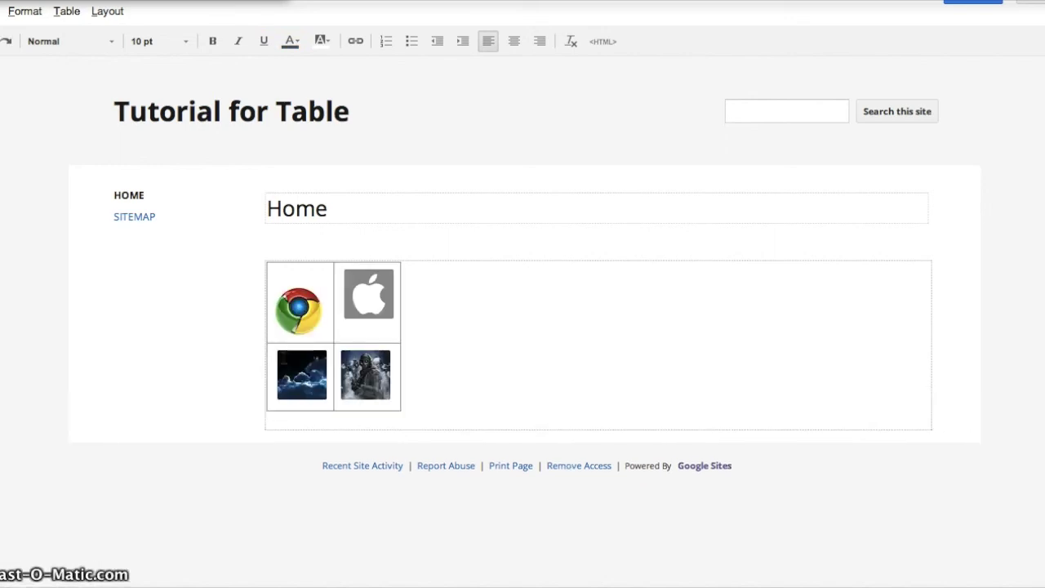
- Move the Chrome image up to the top of its cell, without the blank line above it
key("Left")
key("Left")
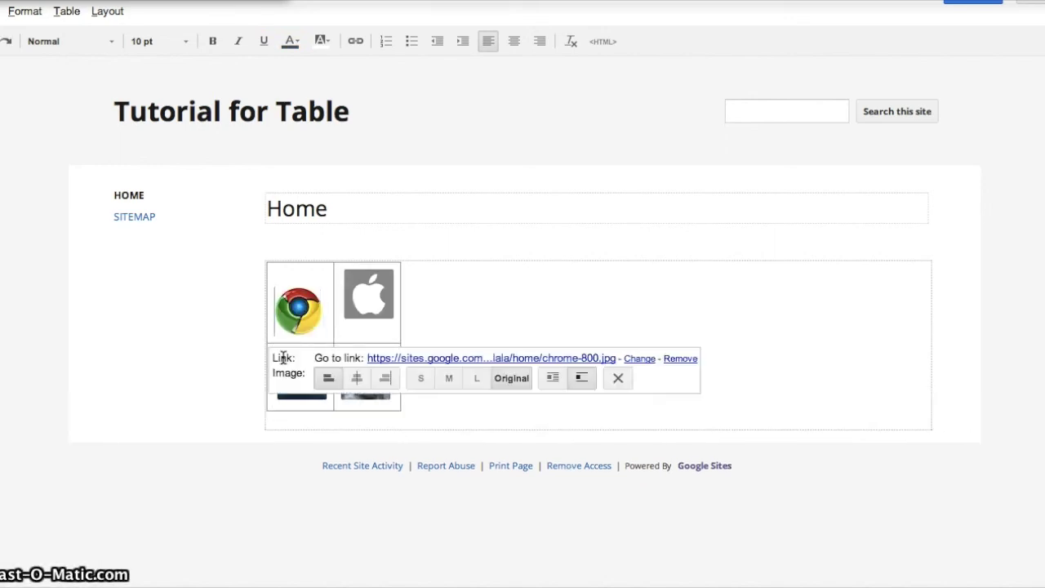
key("Delete")
key("ctrl+z")
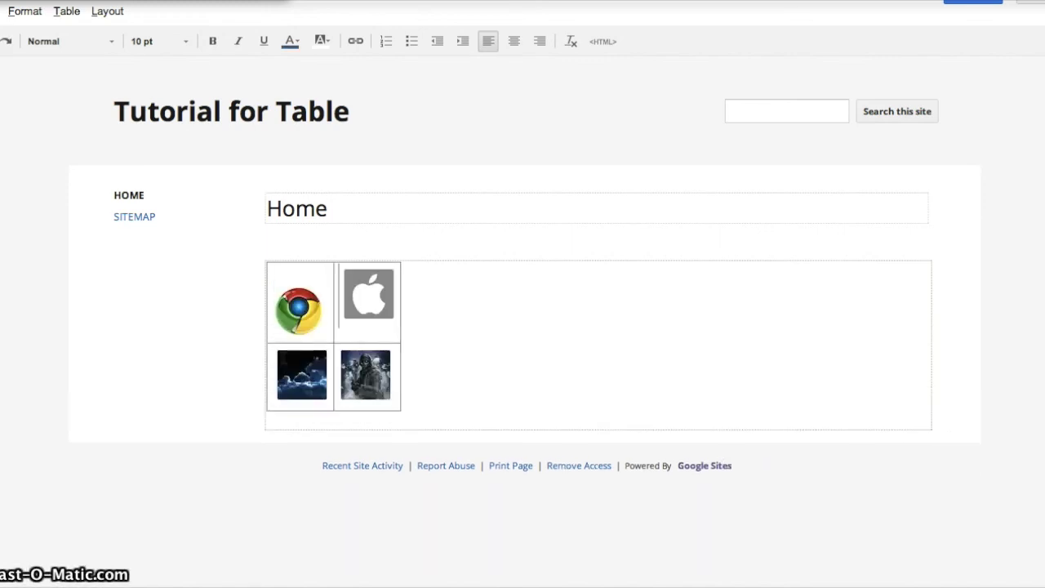
key("Delete")
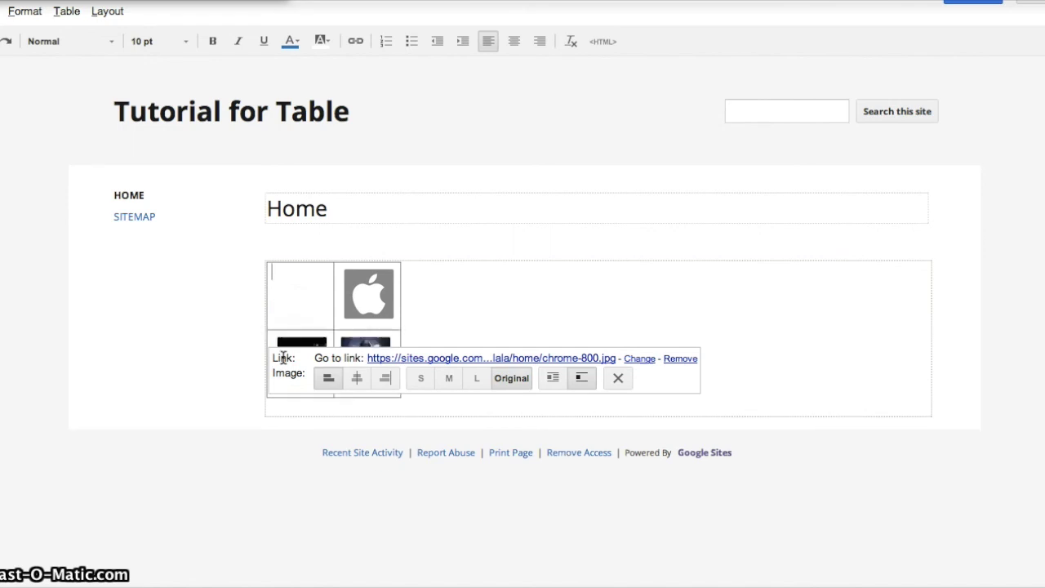
key("ctrl+z")
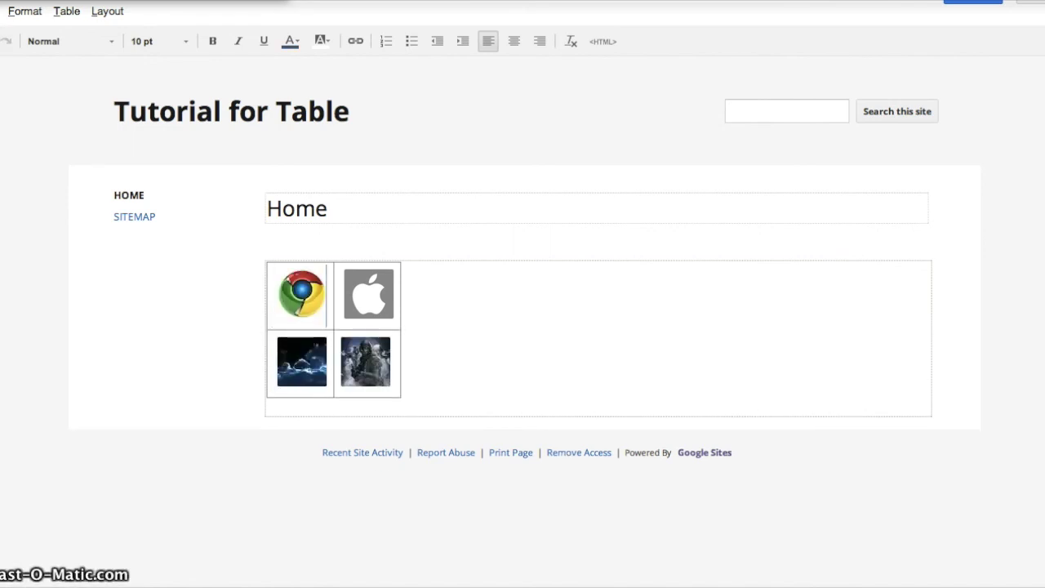
key("Right")
key("Right")
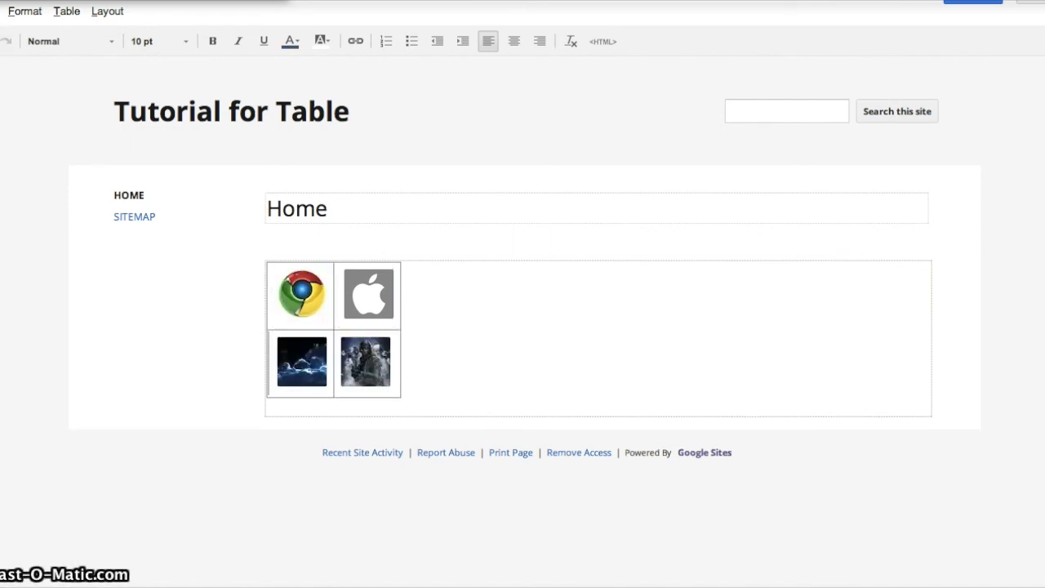
key("Down")
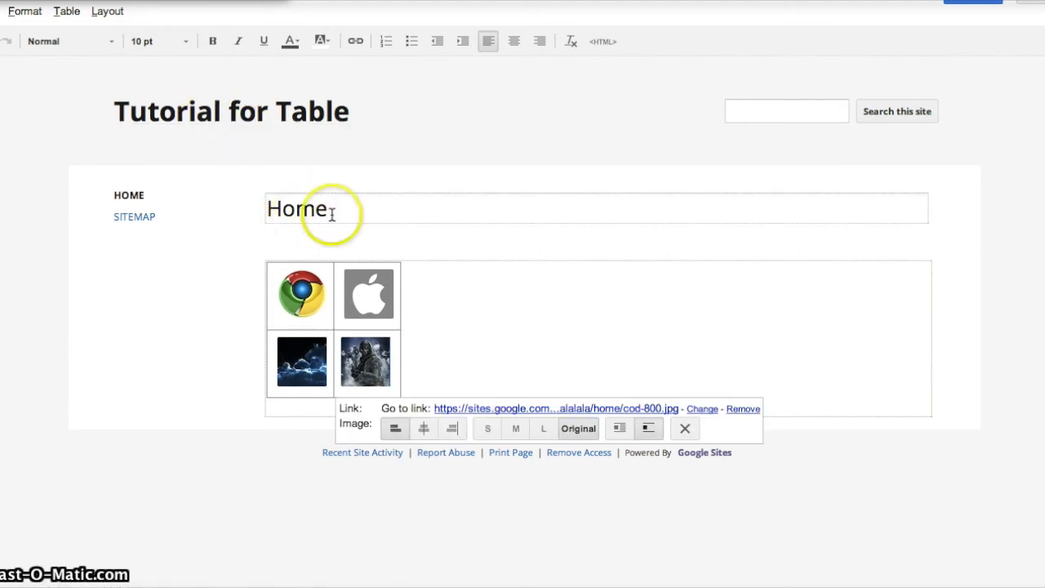